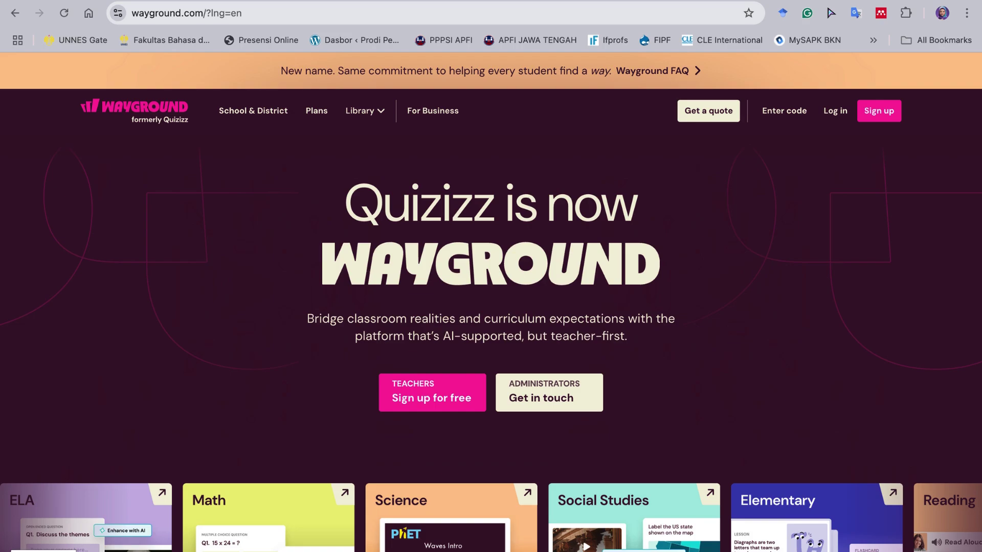
Open wayground.com in a new browser tab
key(super+t)
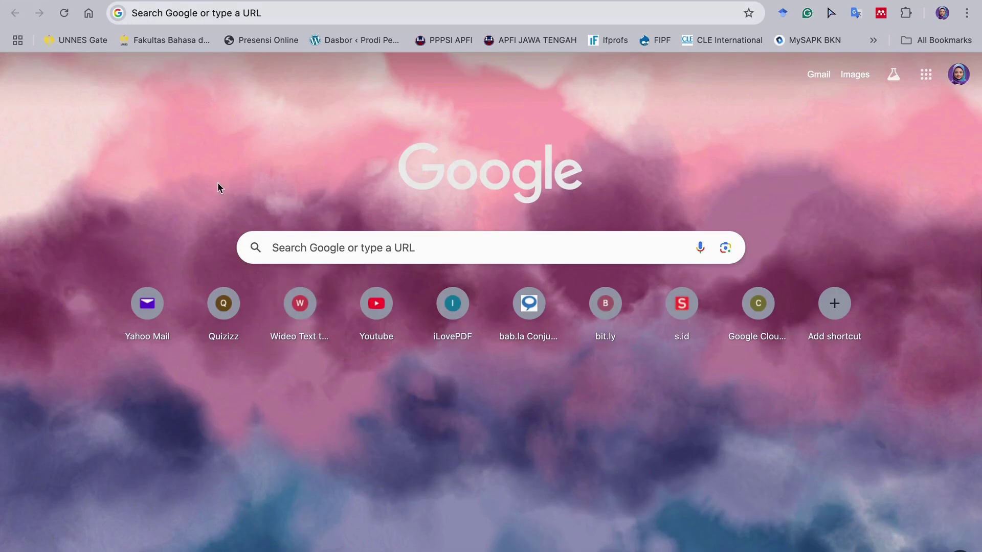
click(210, 15)
text(way)
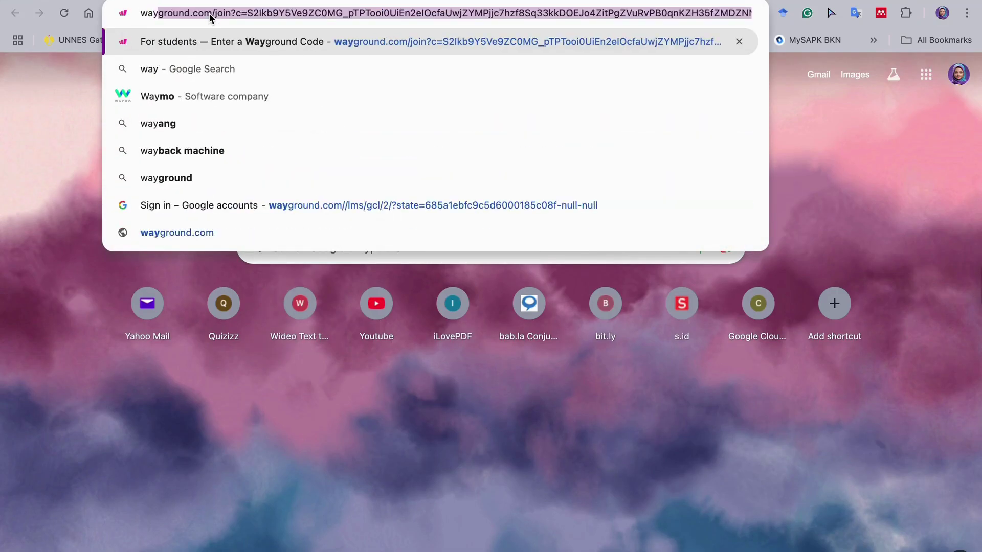
text(gro)
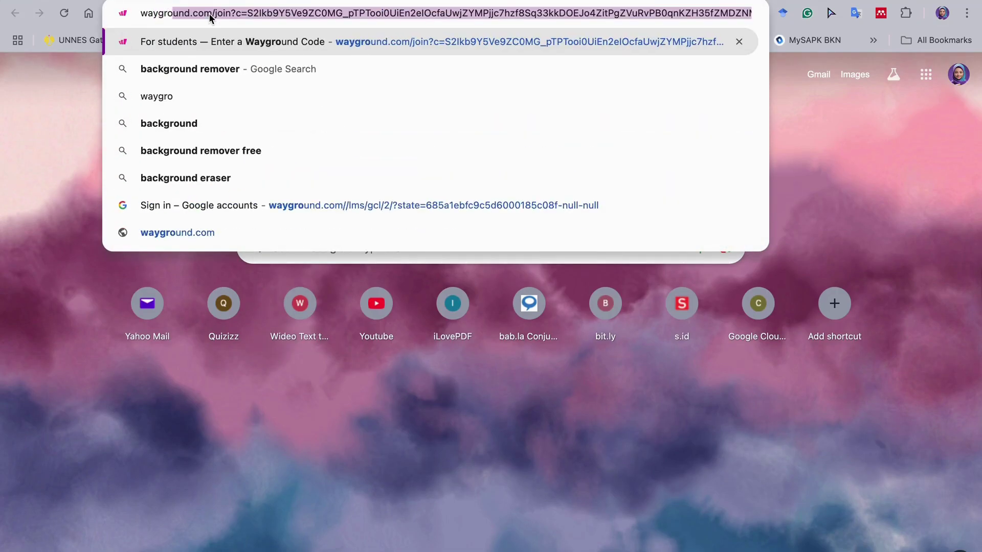
text(und.com)
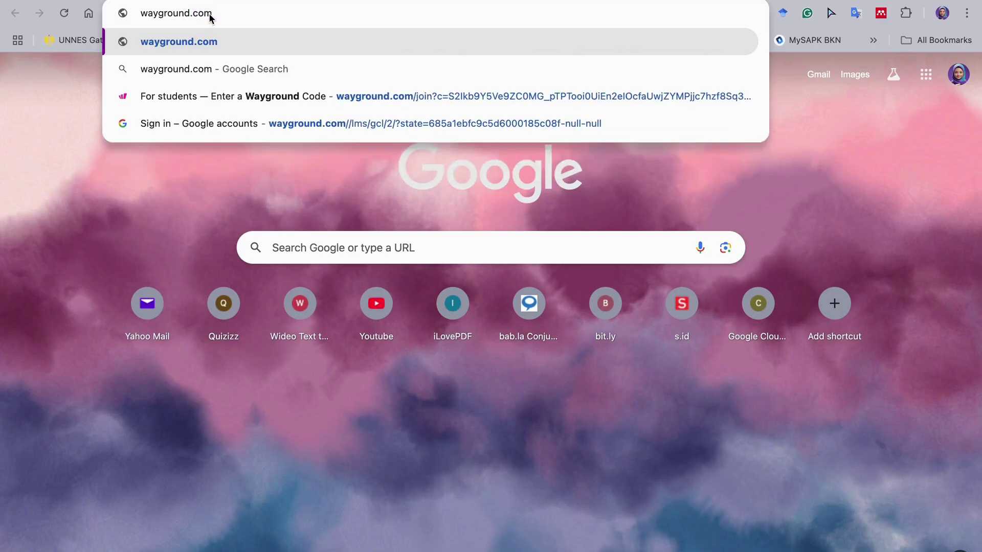
key(Return)
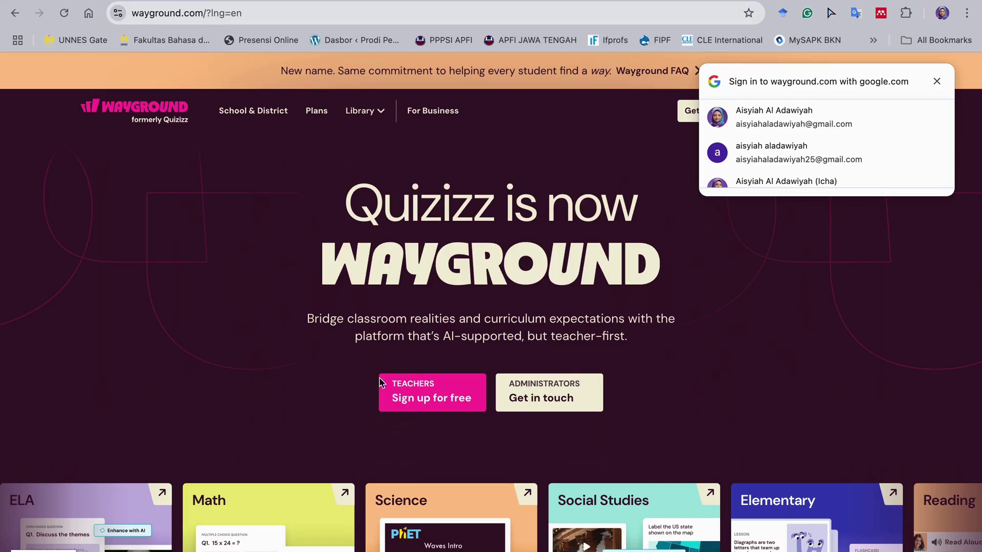
Open the free teacher sign-up page and choose to log in with an existing account instead
click(454, 399)
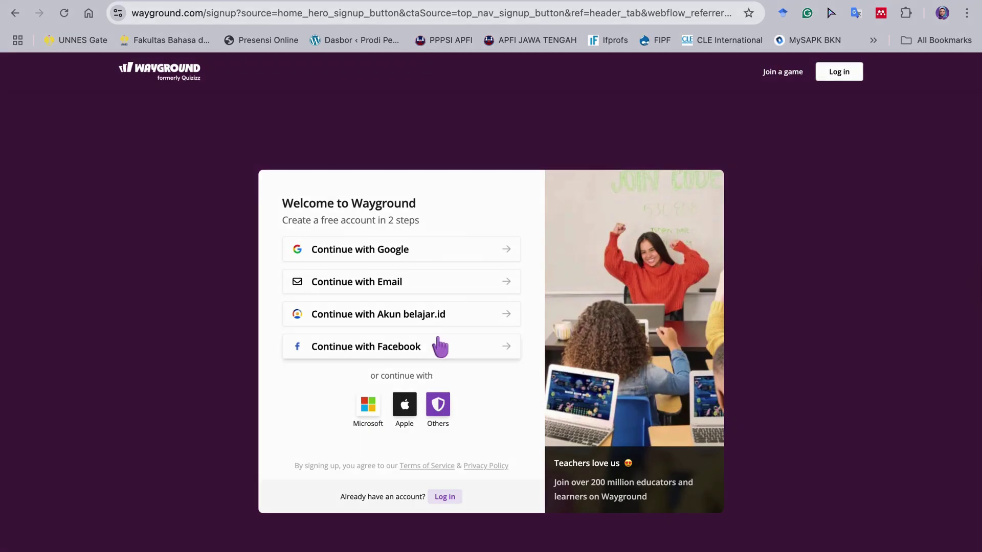
click(844, 75)
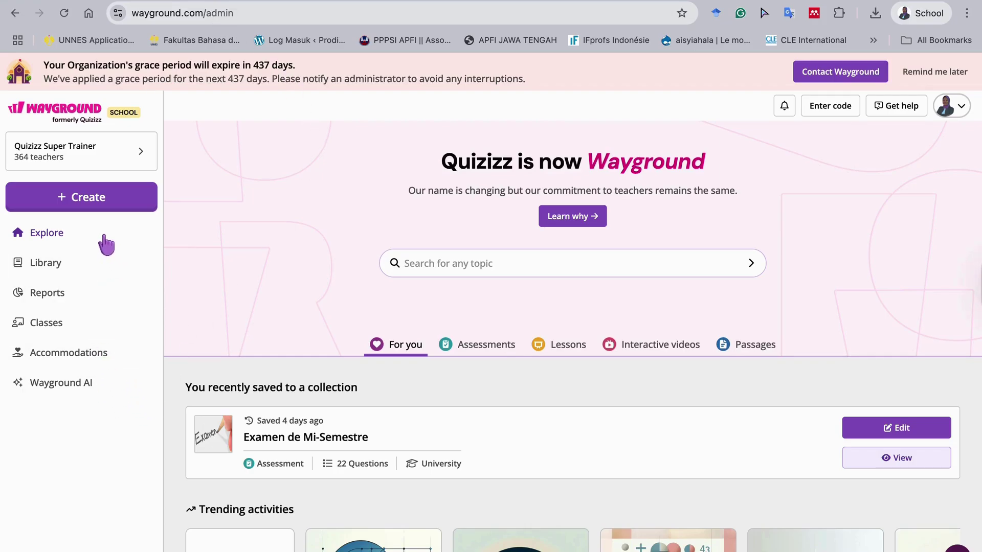
Look through the activities created in the library and its collections
click(51, 268)
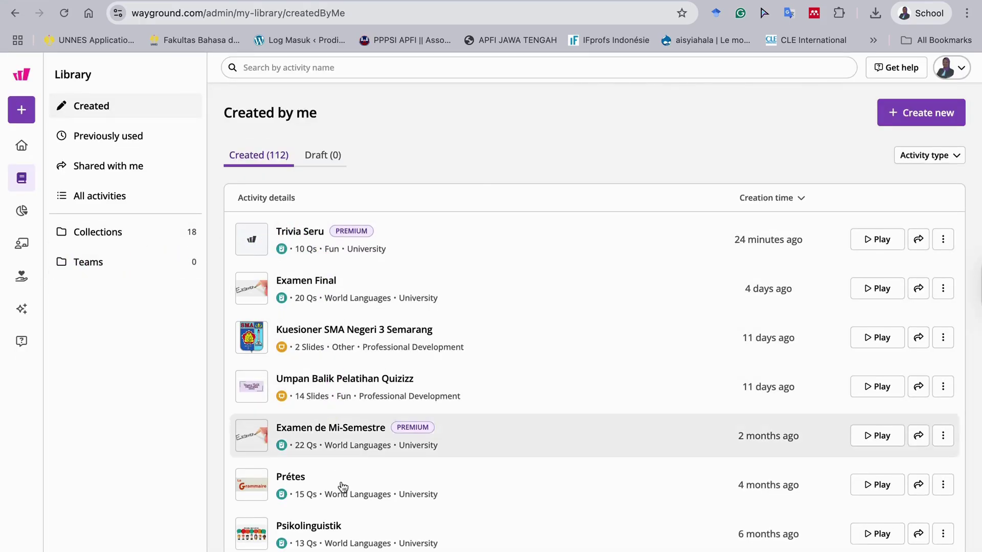
click(157, 233)
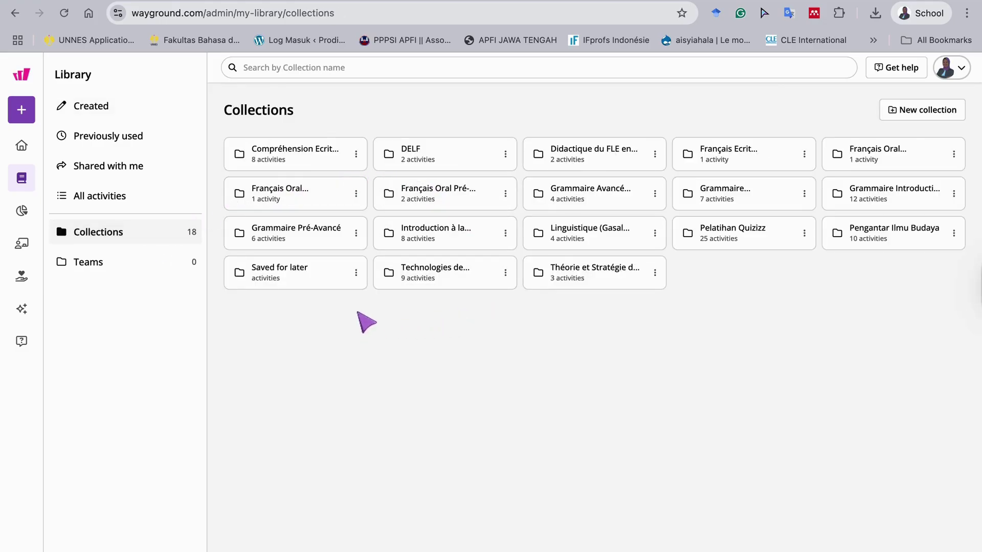
Open the Examen Final report and view its per-student results
click(20, 209)
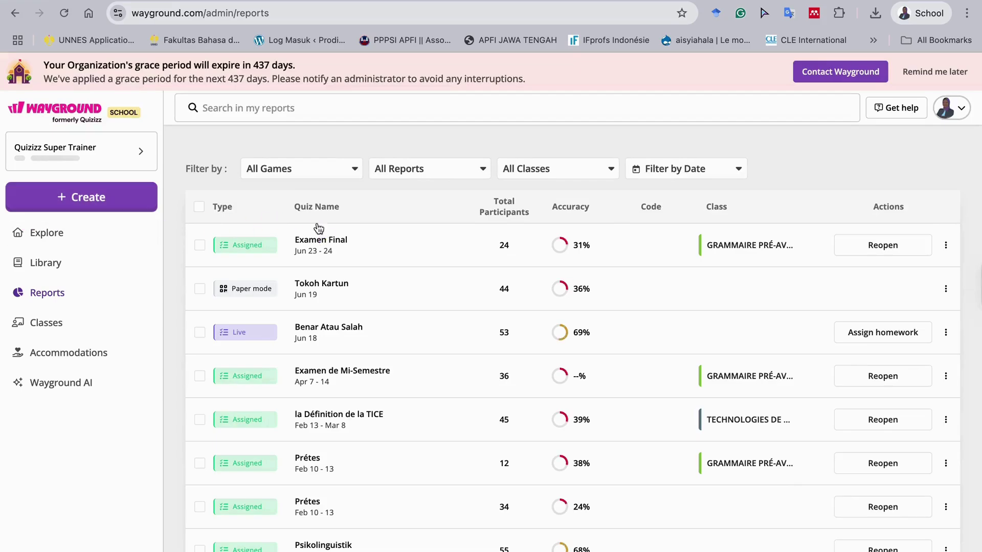
click(331, 250)
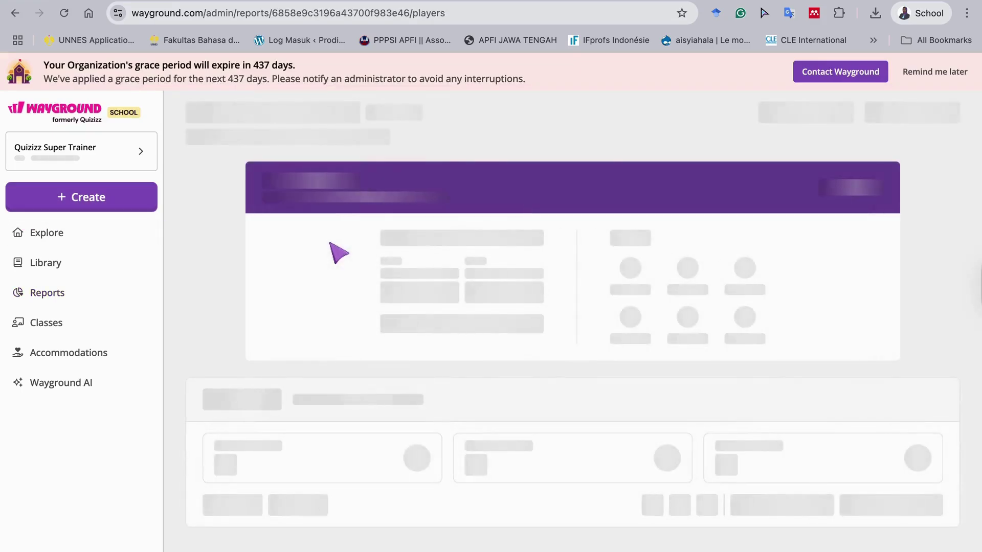
scroll(332, 250, down, 6)
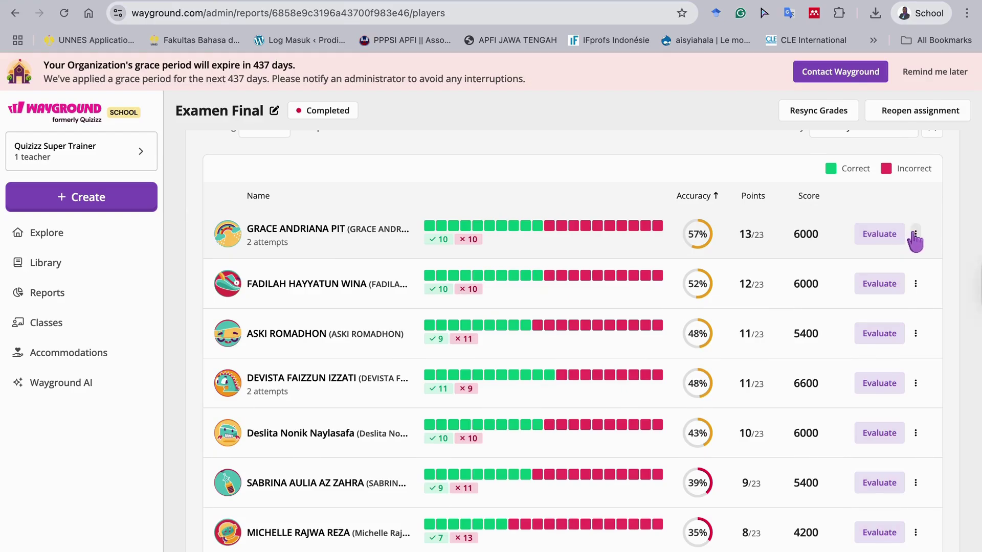
Try awarding 1 point for question 1 in the first listed student's flexible grading, and exit without saving
click(897, 239)
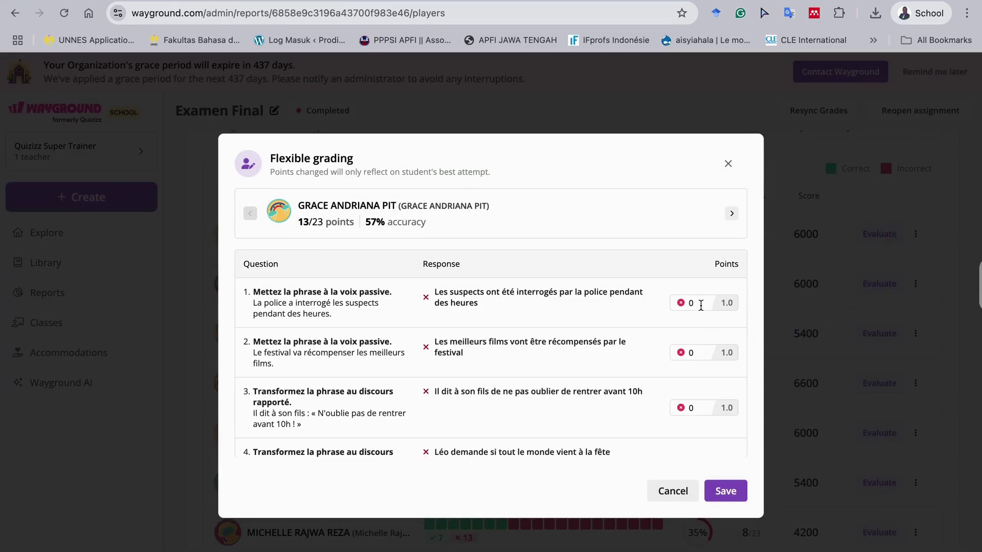
click(696, 301)
key(BackSpace)
text(1)
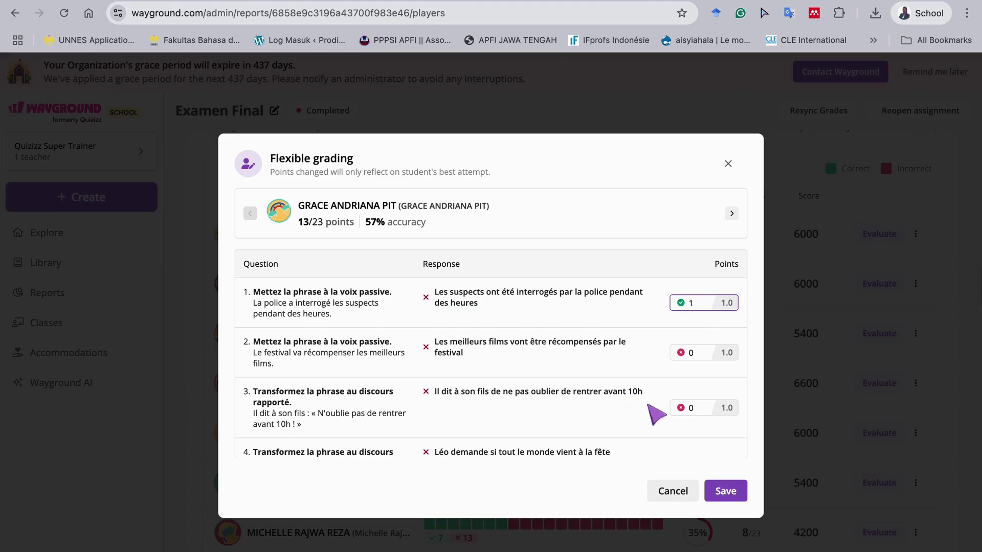
click(674, 493)
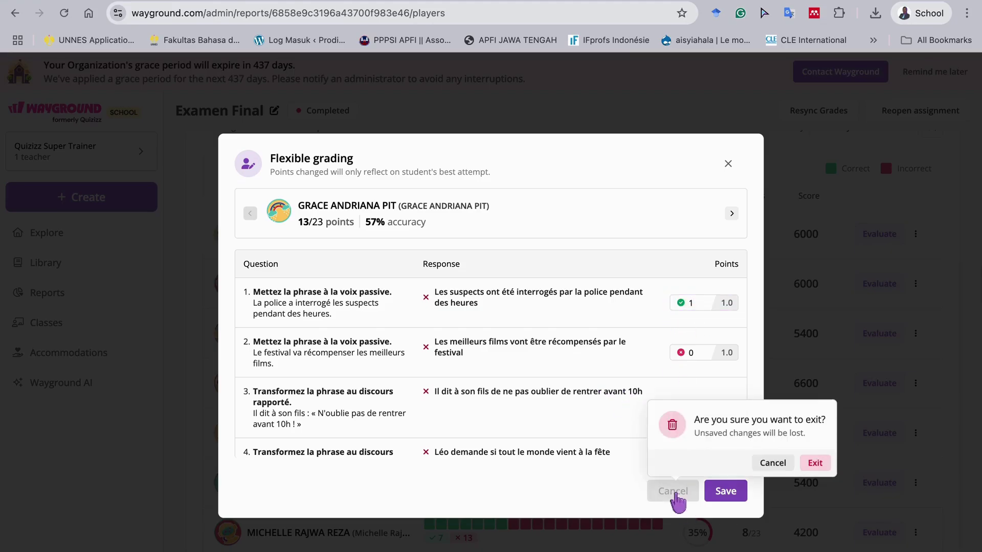
click(813, 464)
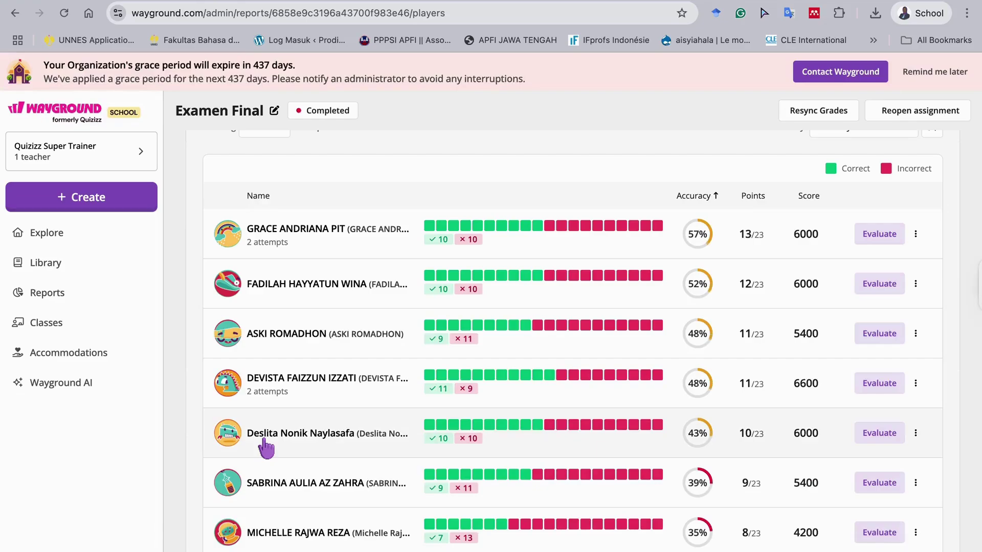
On the classes page, look over the class import sources and the new-class form's colour codes without creating a class
click(75, 326)
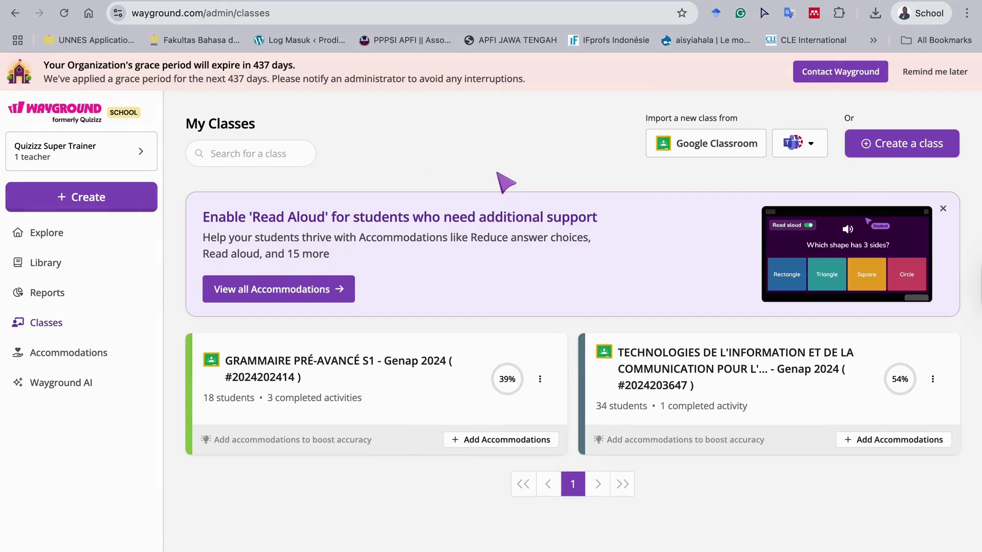
click(801, 148)
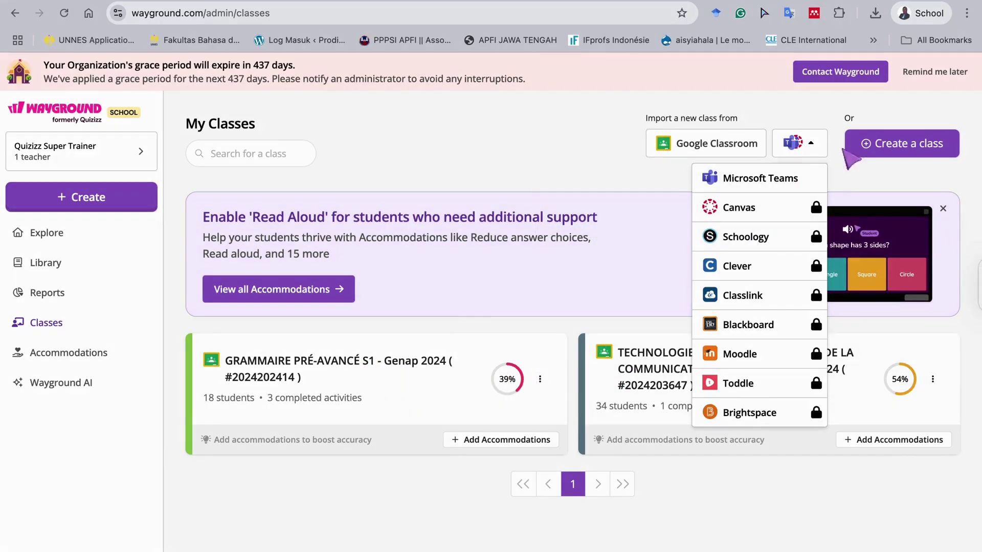
click(867, 147)
click(866, 148)
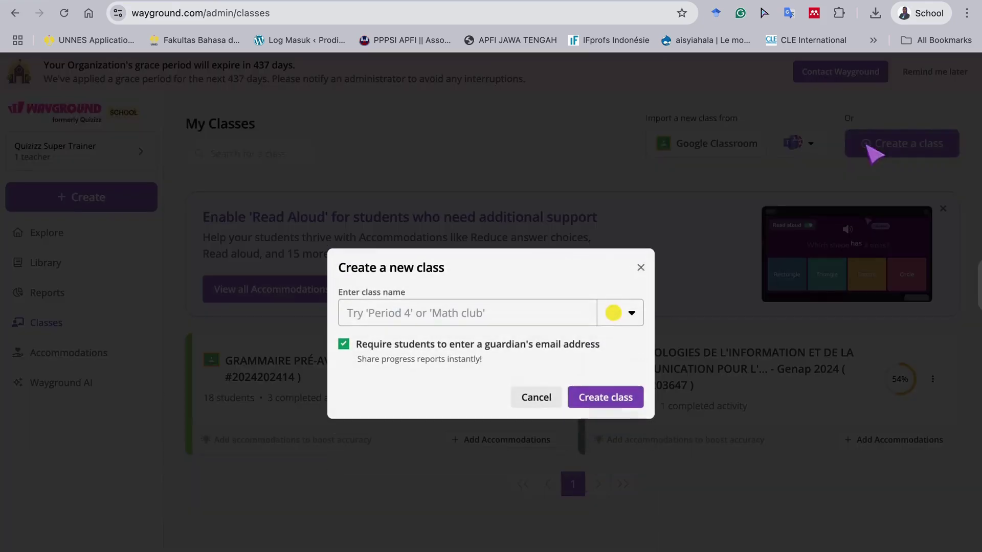
click(634, 305)
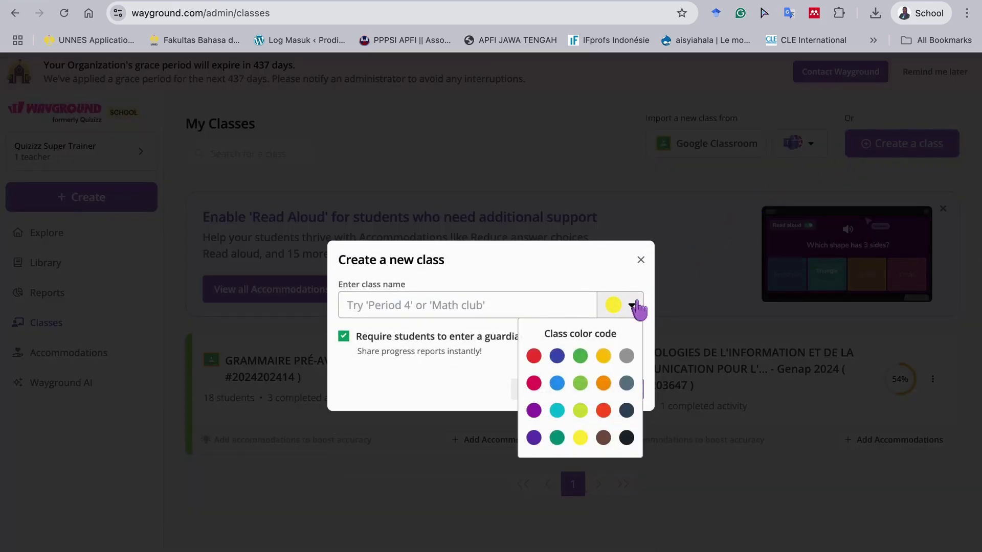
click(643, 258)
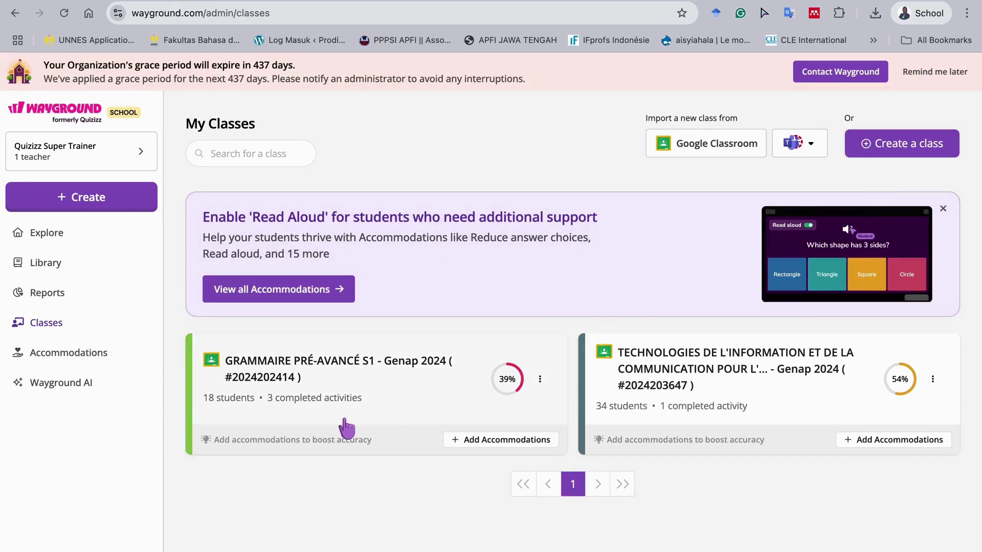
click(799, 143)
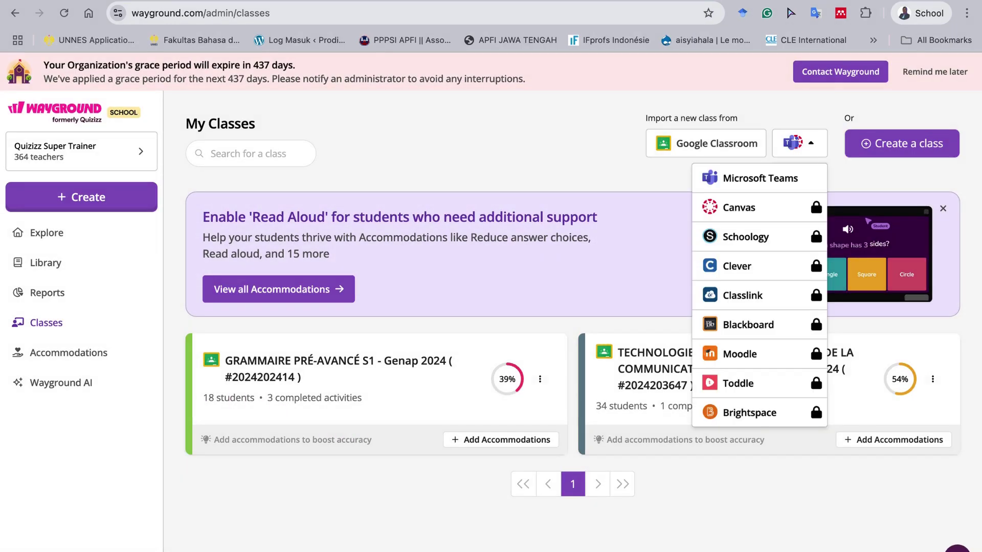
Examine the available student accommodations, from basic and question settings to reading support and learning environment
click(94, 359)
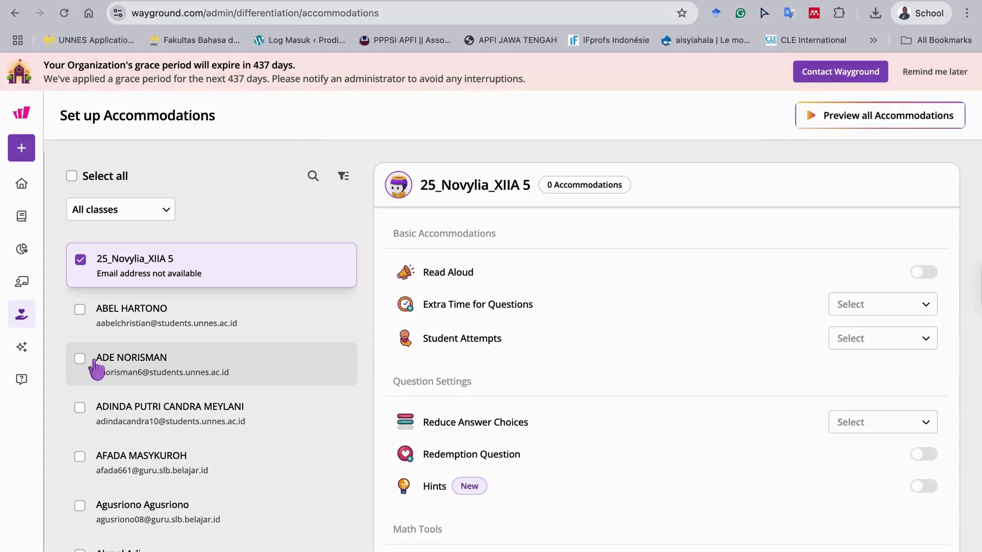
scroll(509, 301, down, 5)
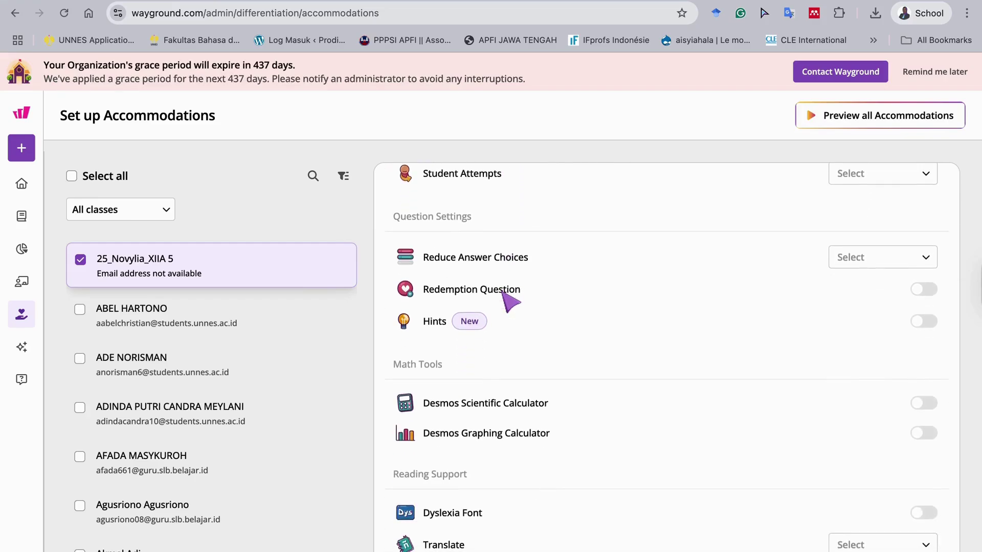
scroll(509, 301, down, 3)
scroll(502, 294, down, 4)
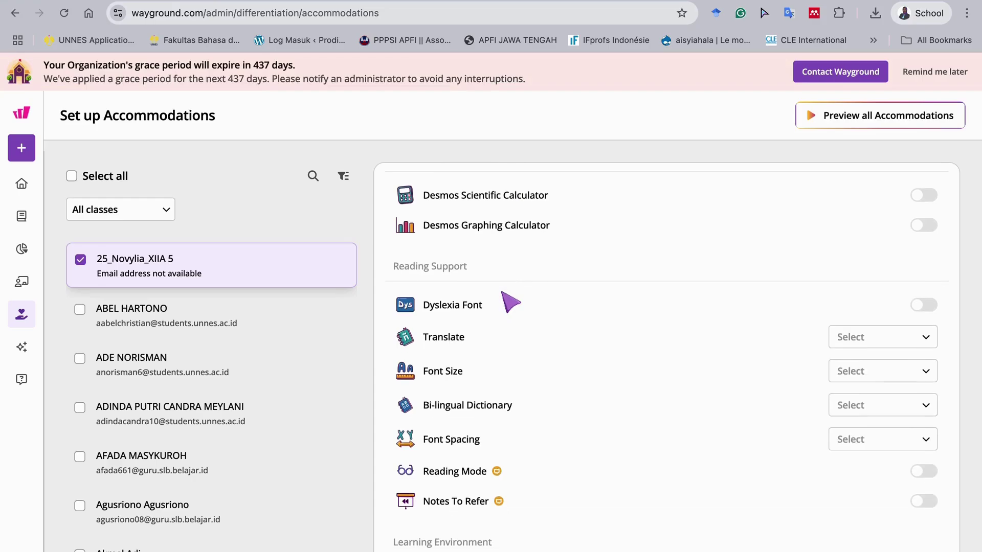
scroll(510, 302, down, 4)
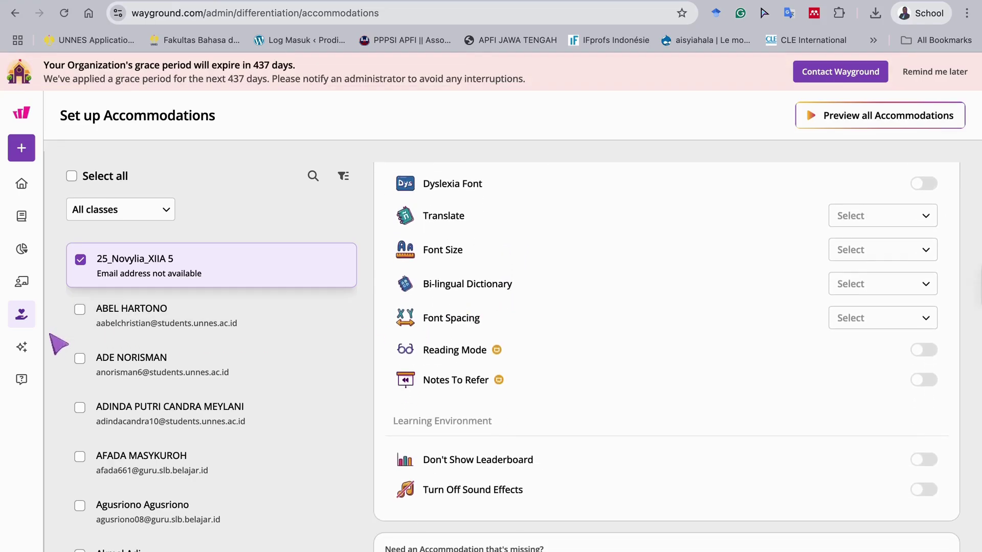
Start a Wayground AI quiz from a text prompt, submitting "Buatkan kuis trivia" with the default preferences
click(21, 351)
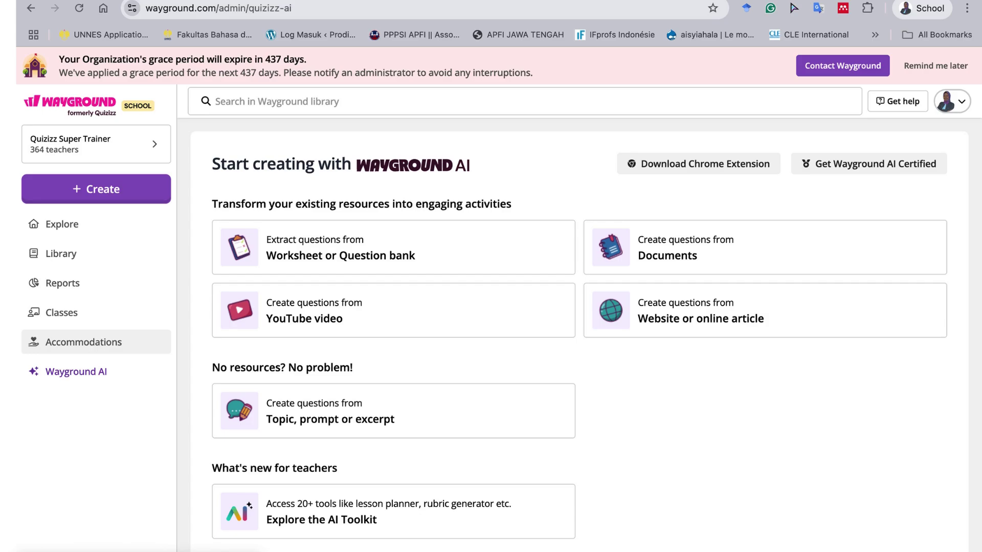
click(508, 424)
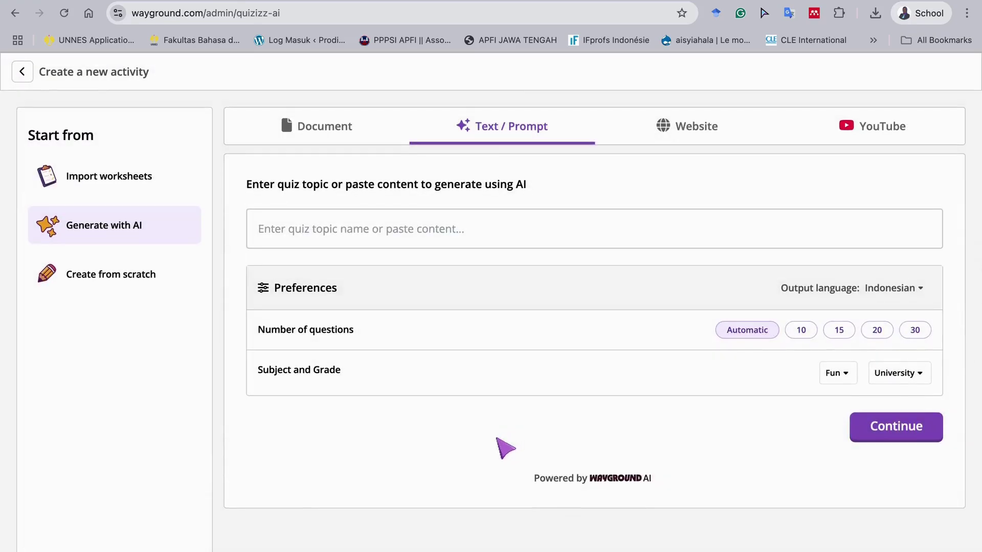
click(456, 225)
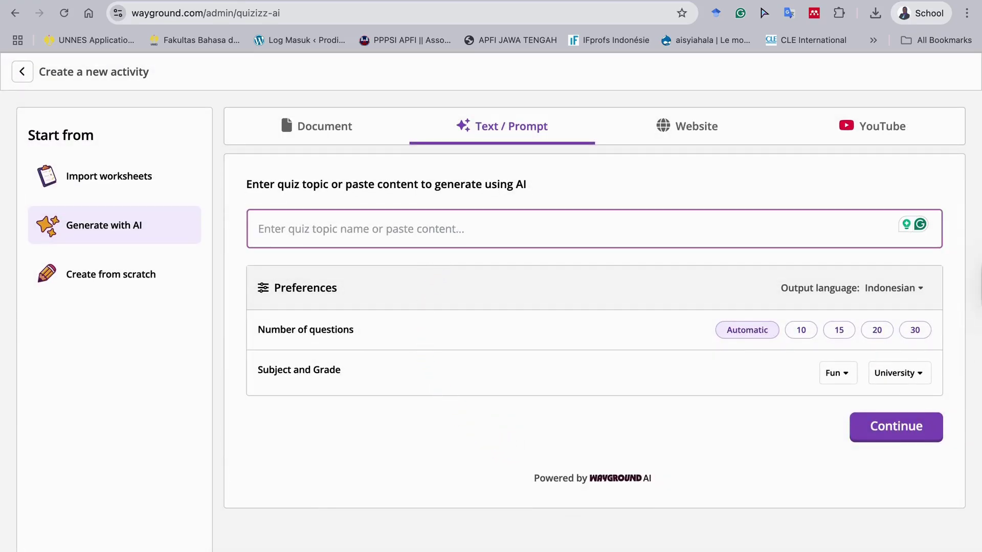
text(Buatkan k)
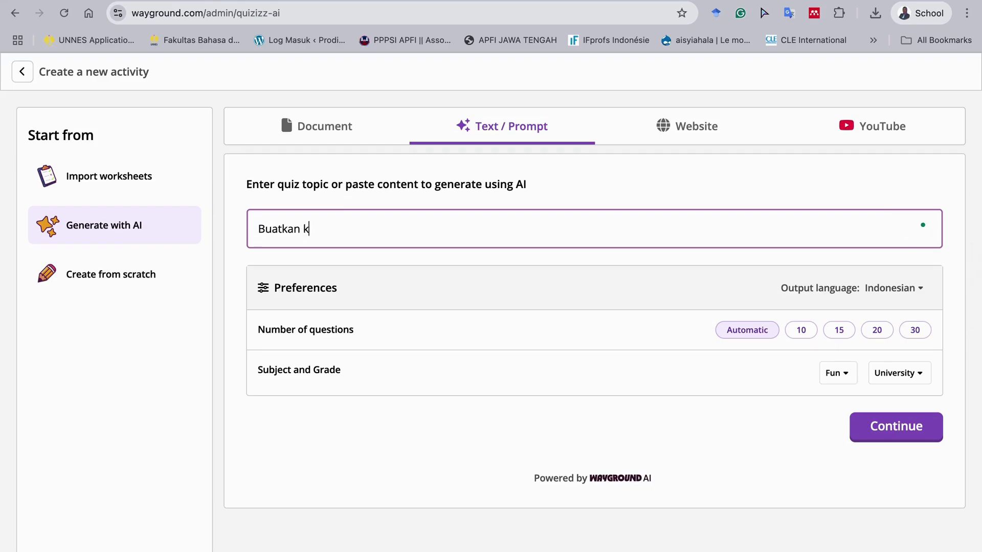
text(uis tentang)
key(BackSpace)
key(BackSpace)
key(BackSpace)
key(BackSpace)
key(BackSpace)
key(BackSpace)
text(rivia)
key(BackSpace)
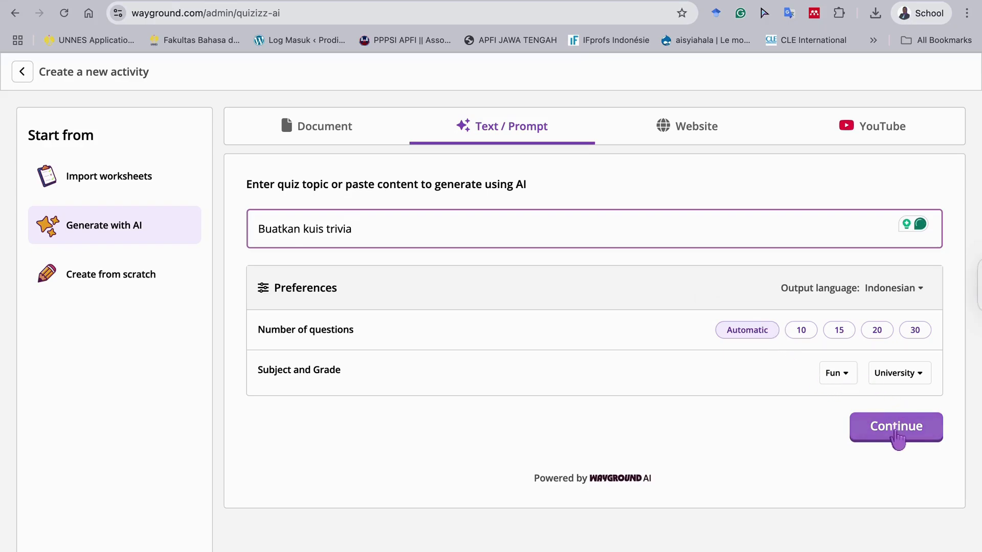
click(895, 431)
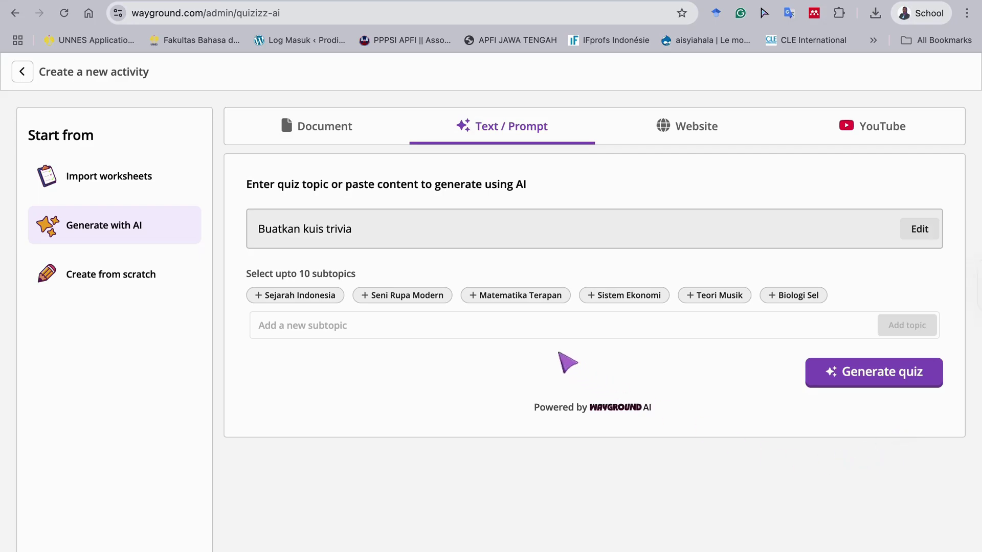
Generate the quiz without choosing subtopics, use the result, and review its questions in the quiz editor
click(811, 368)
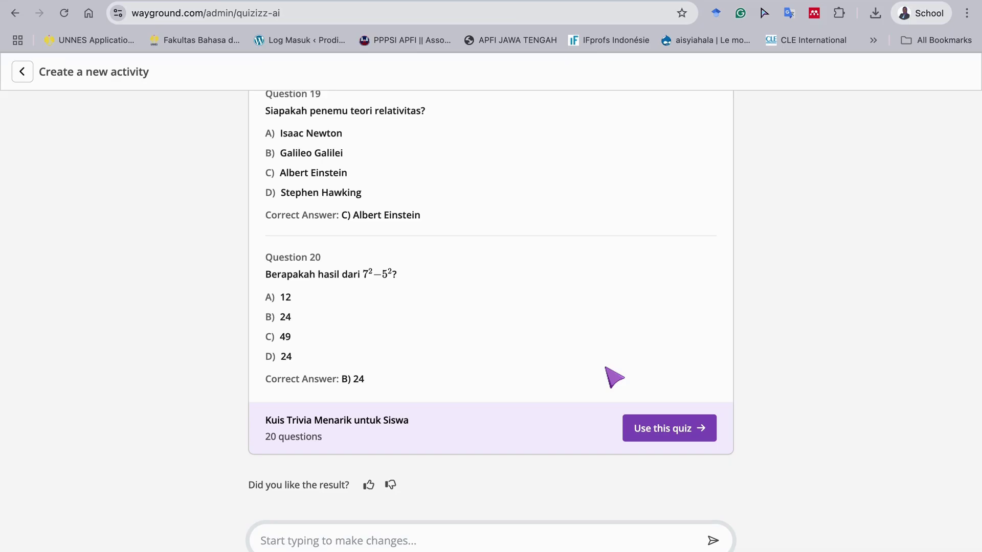
click(682, 432)
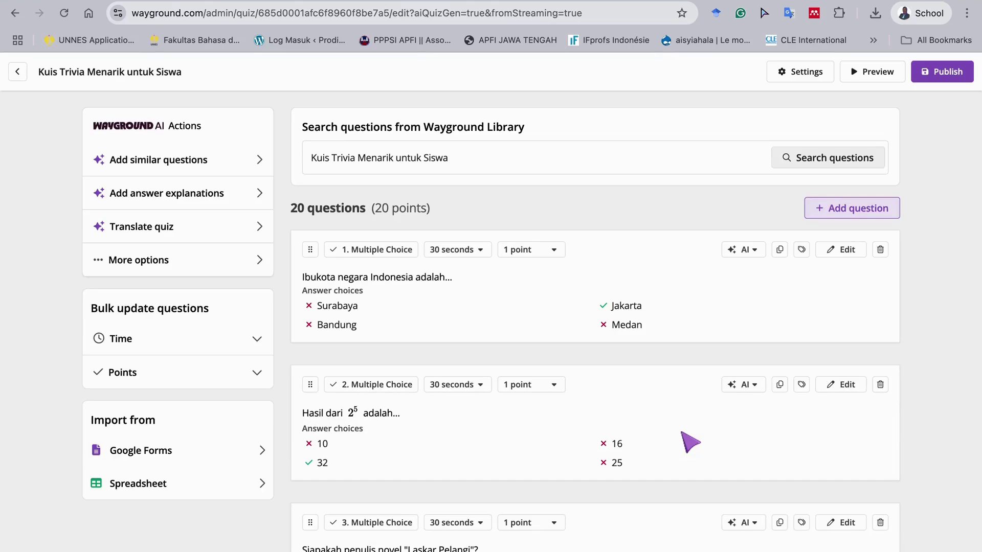
scroll(563, 497, down, 5)
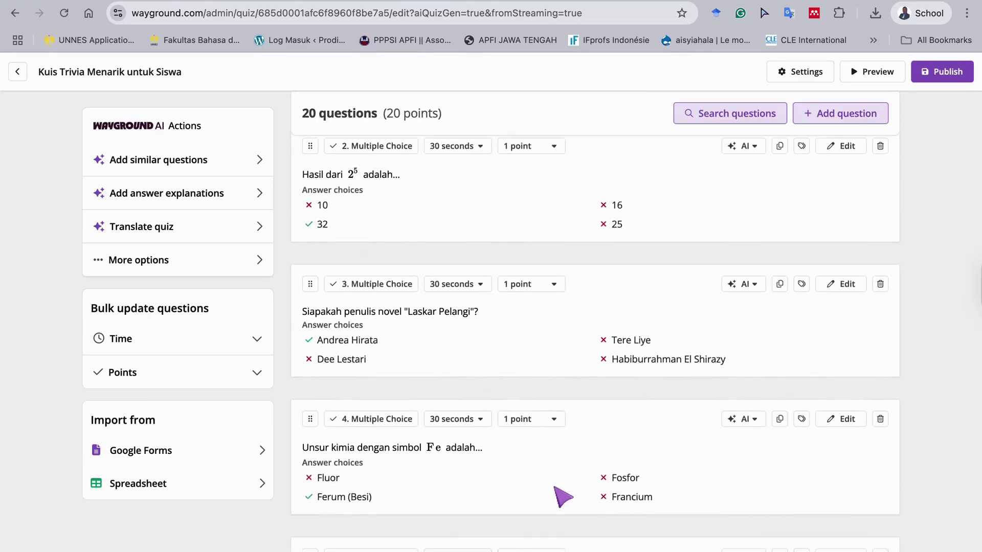
Delete question 8, the integral of 2x dx, from the trivia quiz
scroll(563, 497, down, 5)
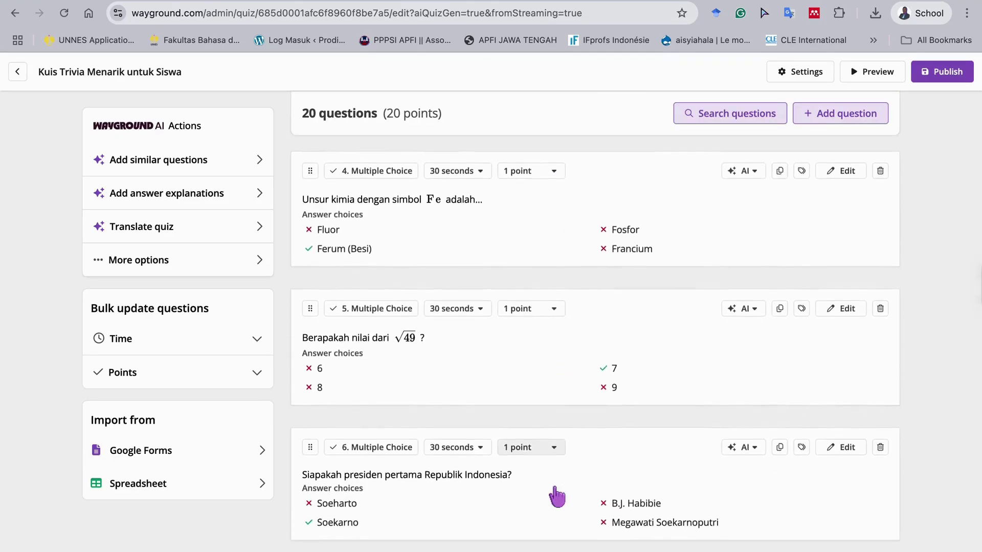
scroll(556, 495, down, 7)
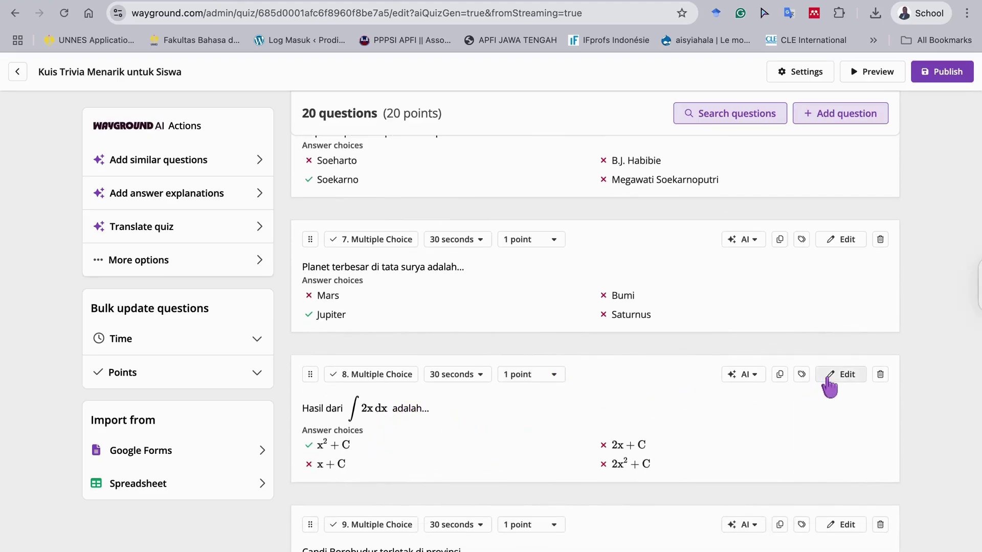
click(879, 375)
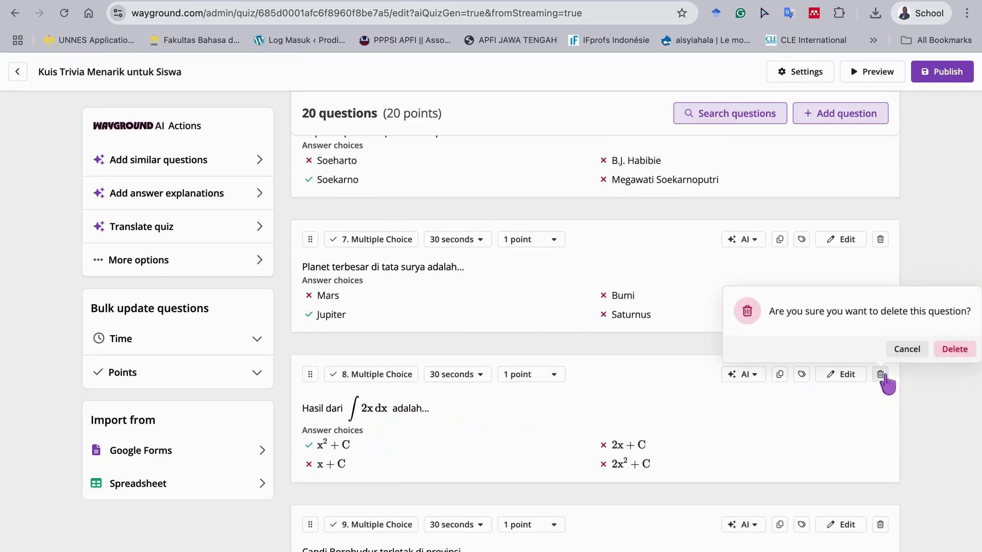
click(952, 349)
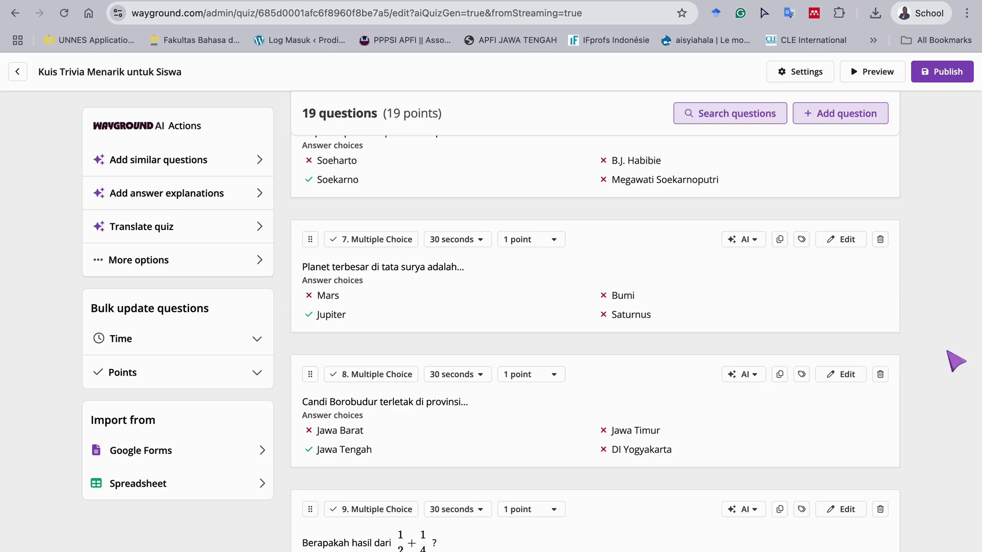
Search the Wayground Library's community content for "Kuis Trivia seru" to find more quiz questions
scroll(854, 312, up, 4)
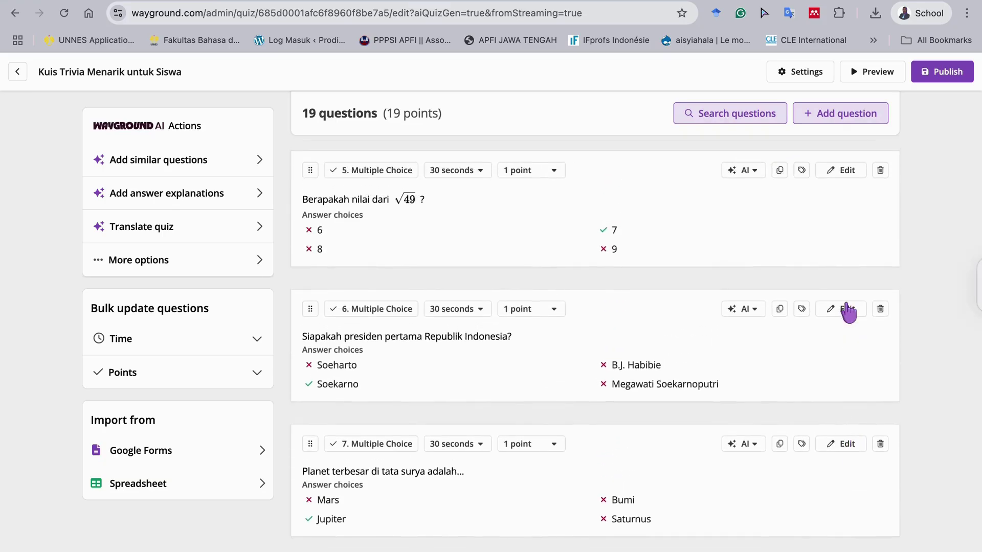
scroll(851, 311, up, 5)
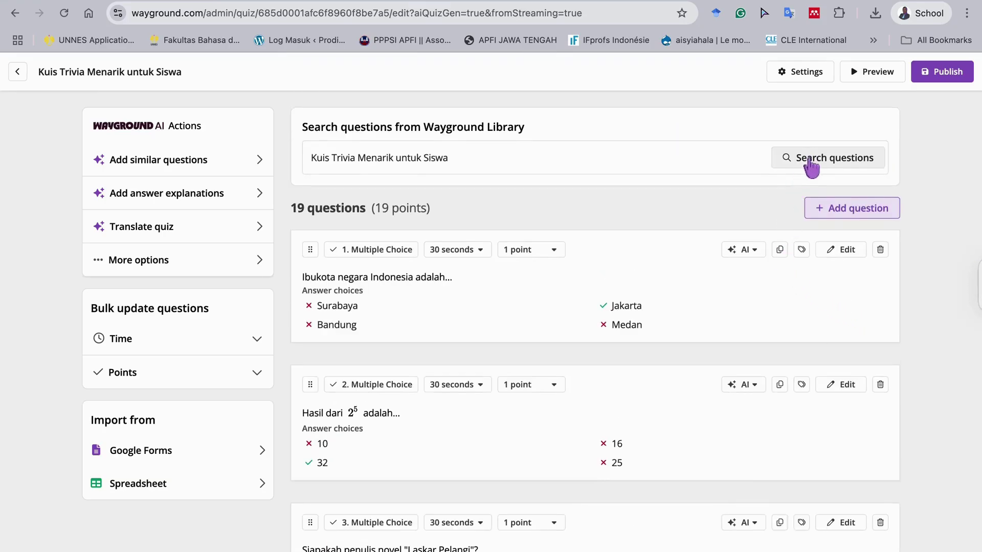
click(636, 158)
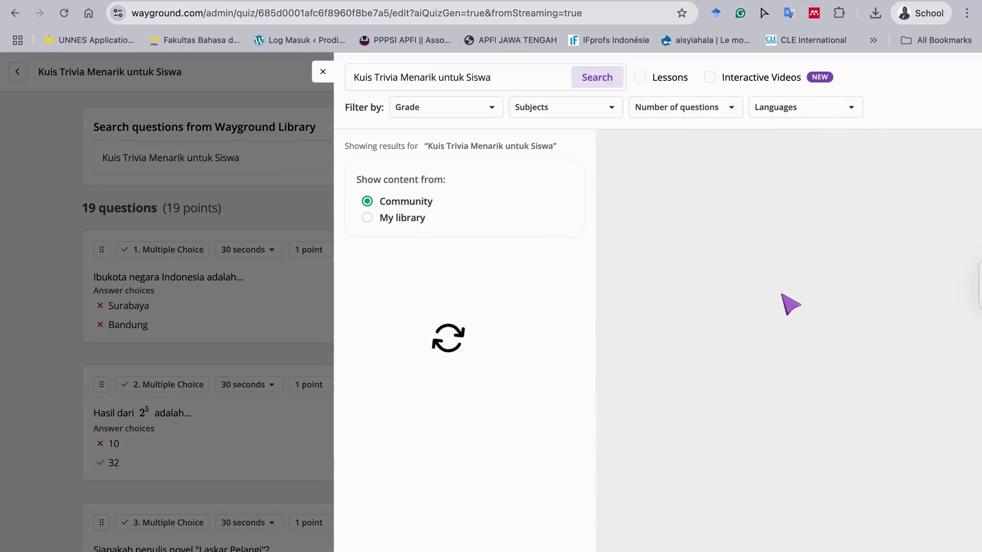
click(507, 82)
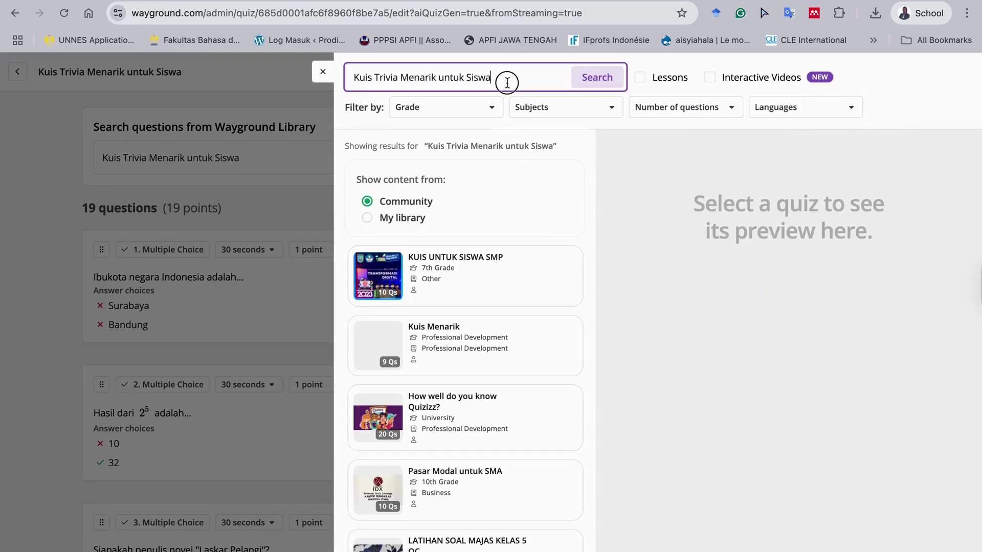
drag(504, 82, 403, 83)
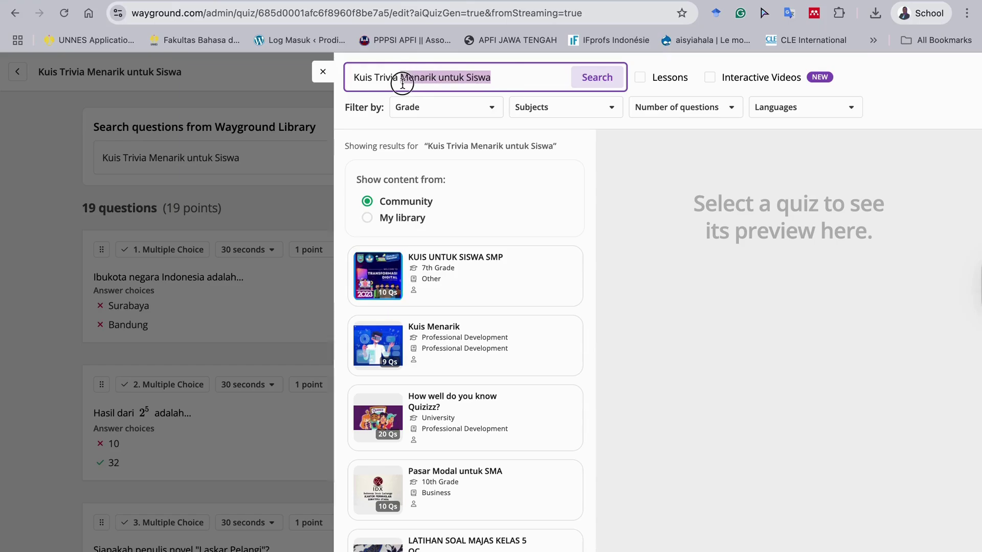
text(seru)
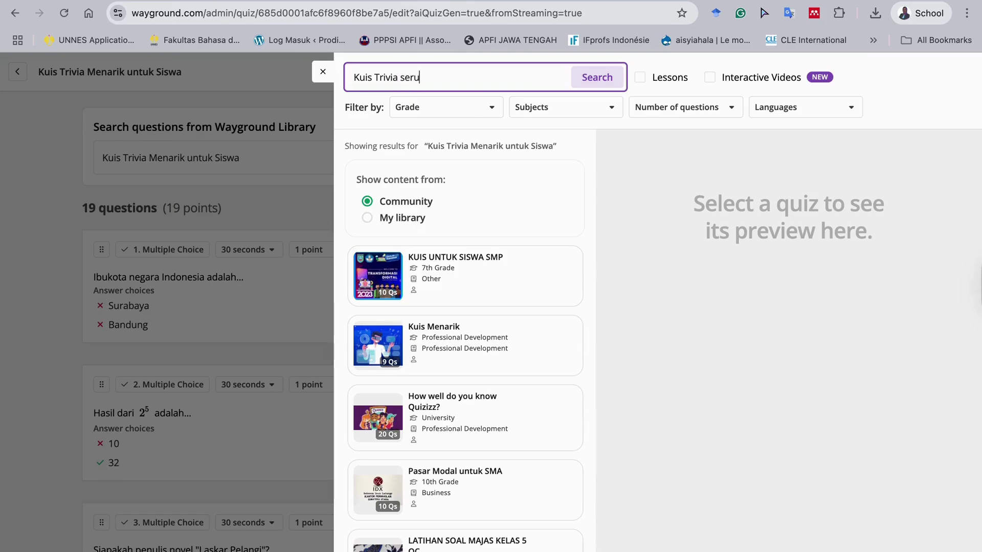
key(Return)
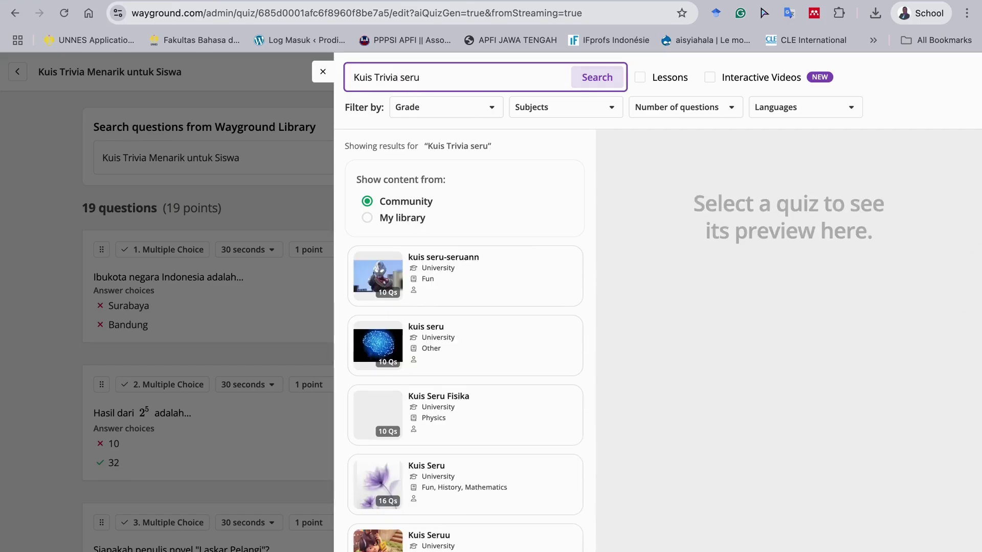
Add the "siapakah nama pahlawan dalam uang tersebut?" question from "kuis seru-seruann" and check it at the end of the quiz
click(458, 267)
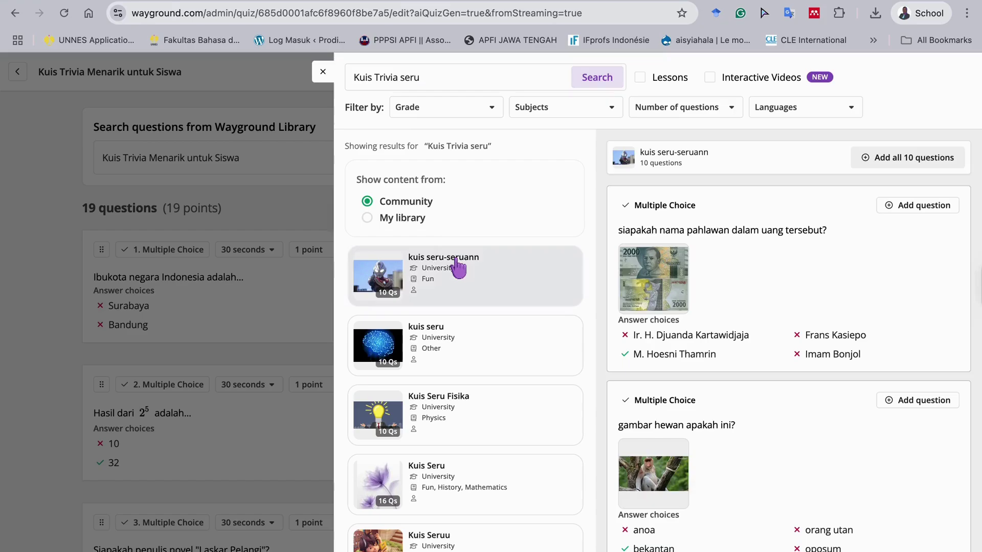
click(898, 210)
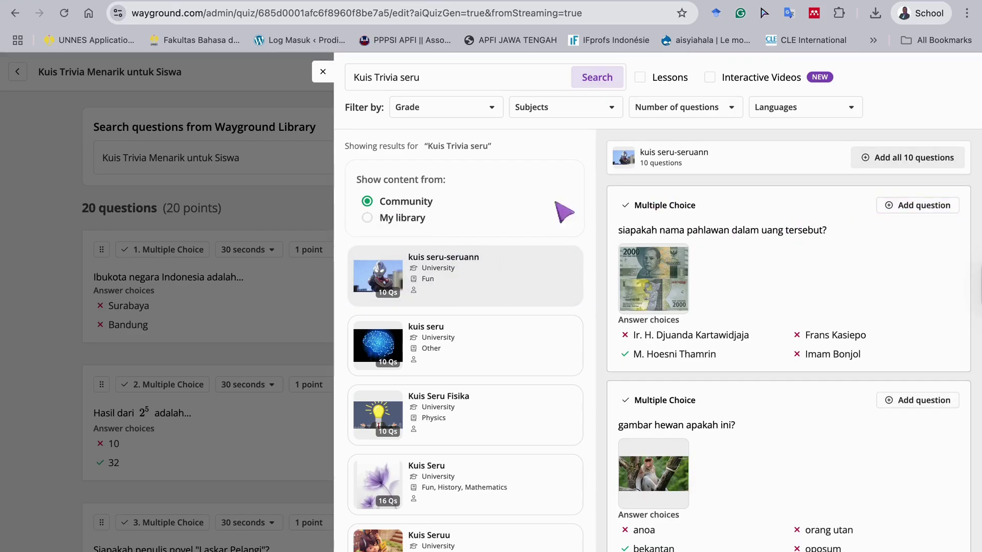
click(323, 72)
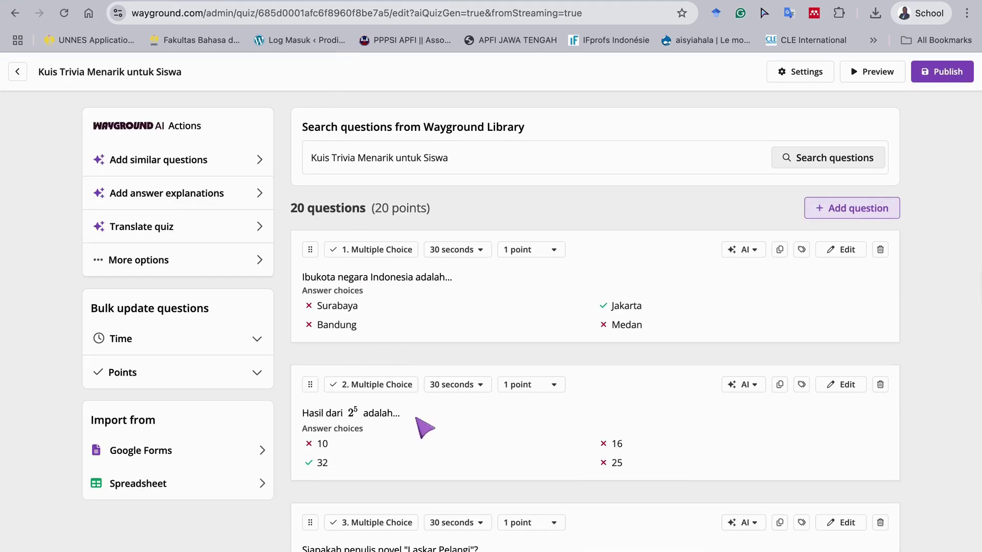
scroll(416, 423, down, 2)
scroll(422, 427, down, 20)
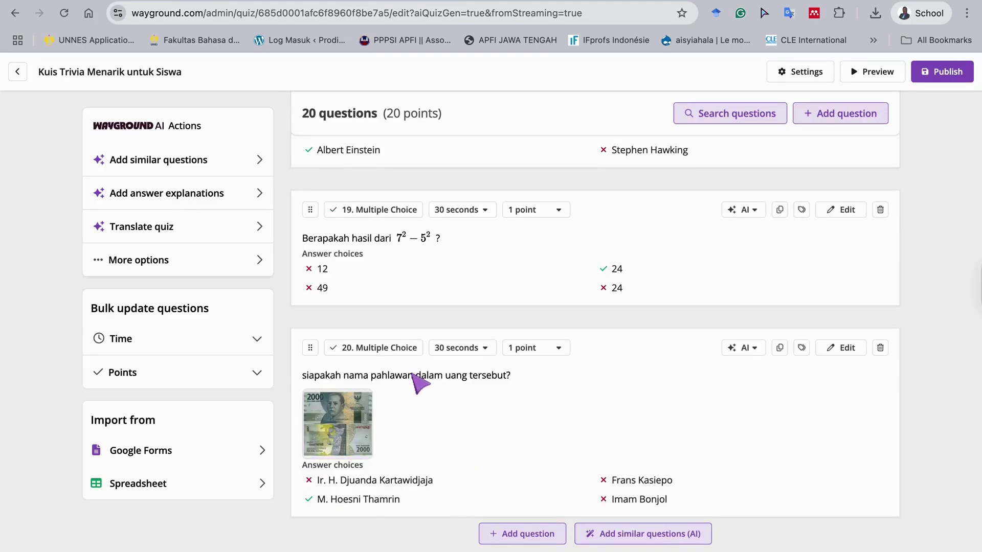
Add a multiple-choice question reading "Masukkan pertanyaan di sini. Atau, susun pertanyaan tidak tertulis menggunakan Gambar, Audio, bahkan Video."
click(817, 118)
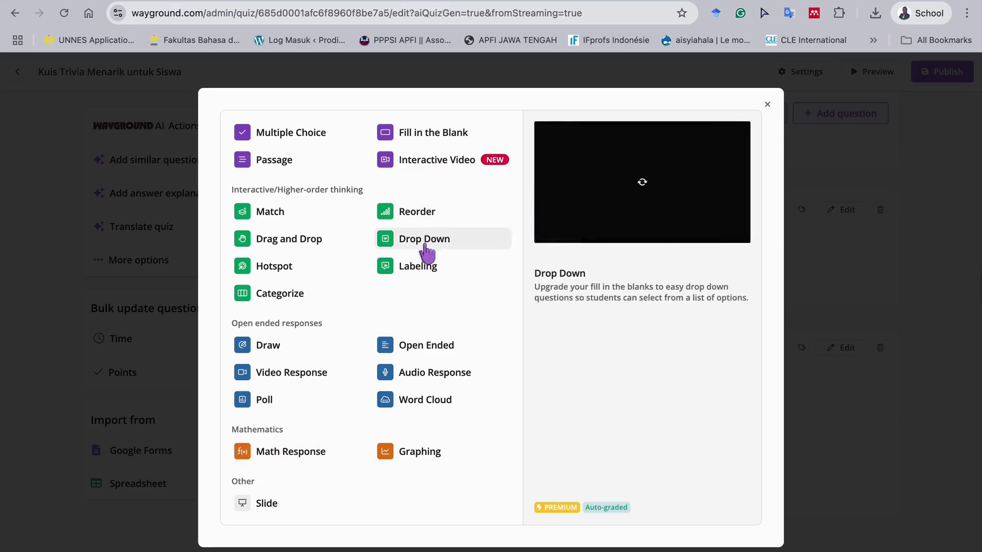
click(289, 143)
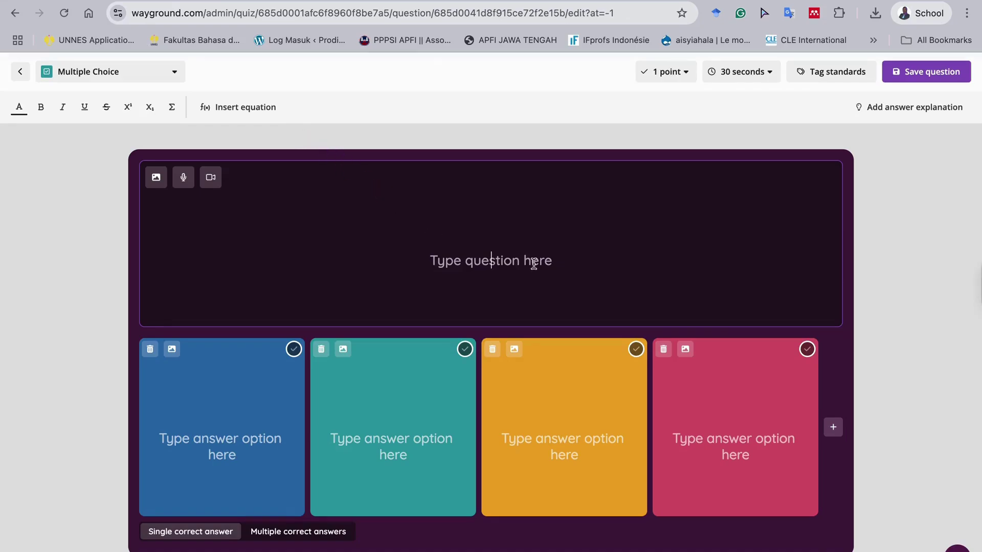
text(M)
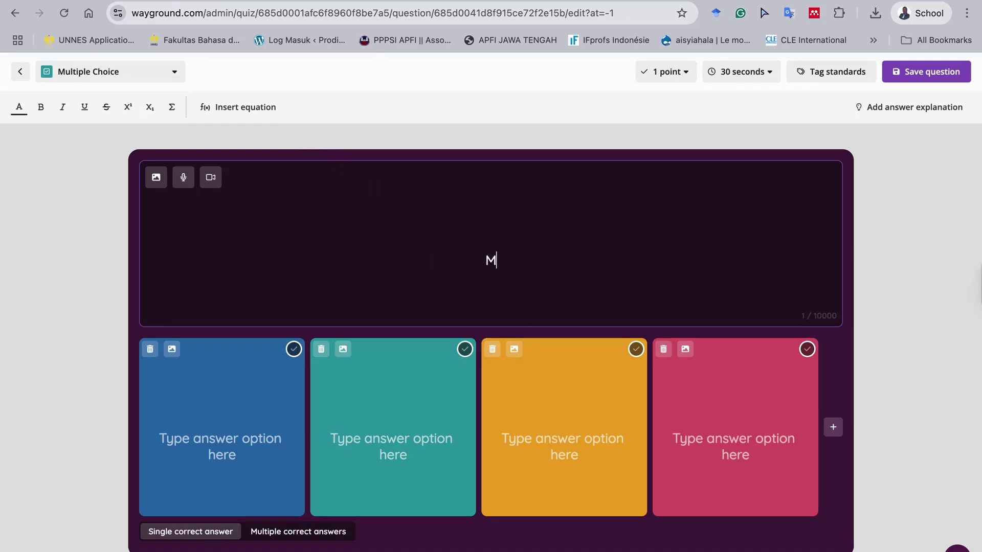
text(asukkan pertan)
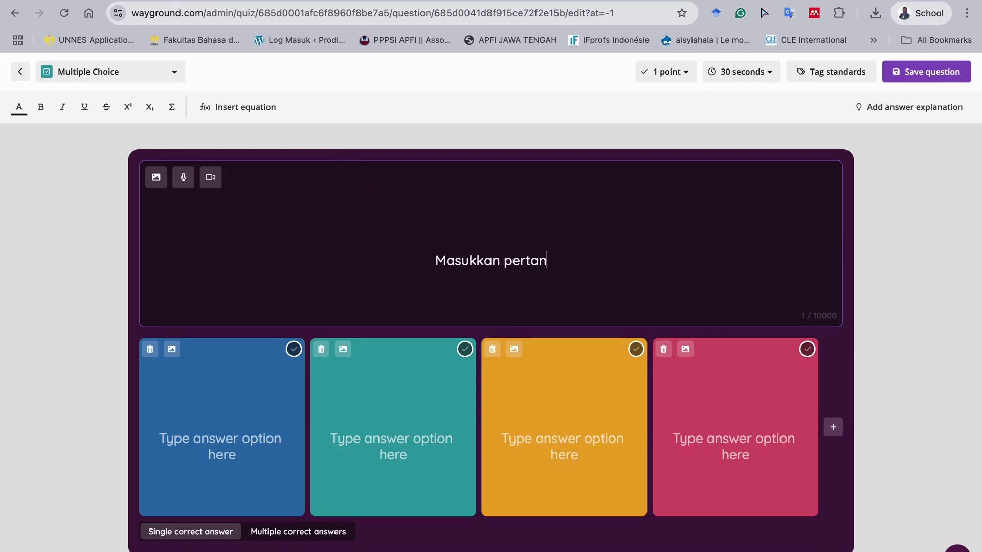
text(yaan di sini. Atau,)
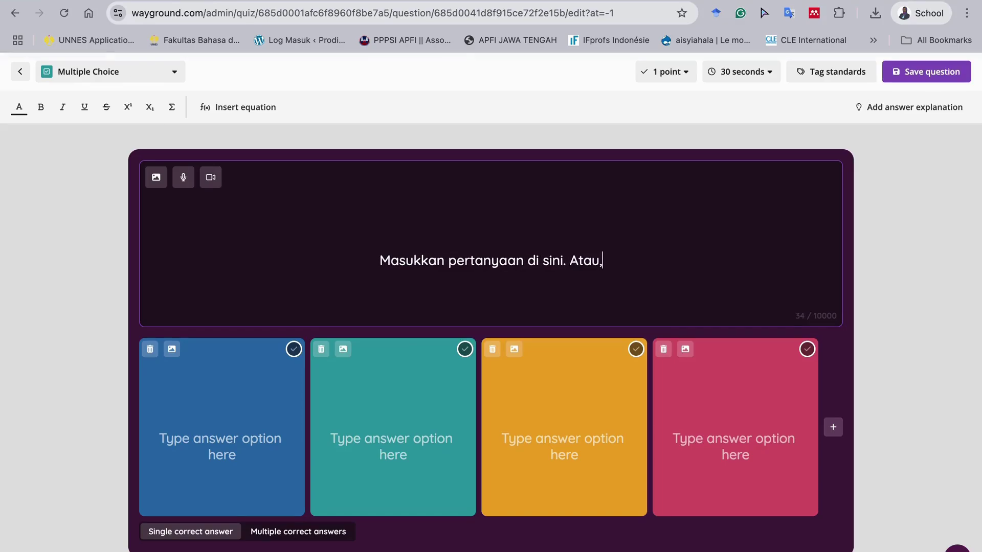
text(susun pertana)
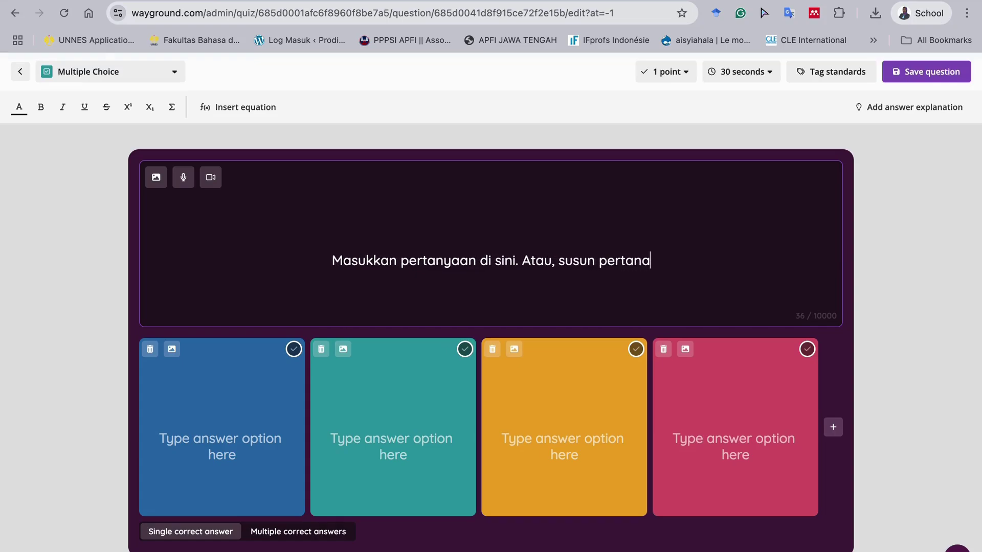
key(BackSpace)
text(yaan )
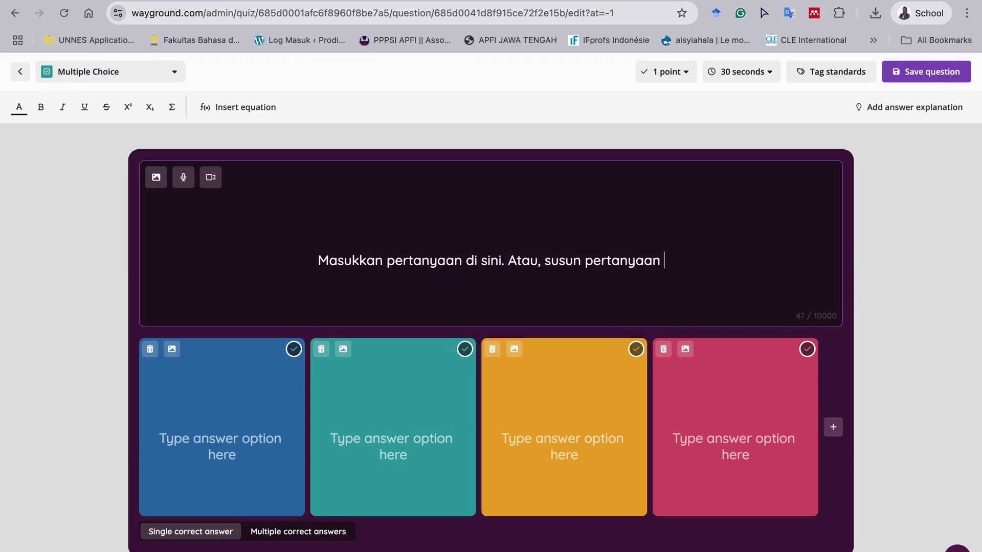
text(tidak )
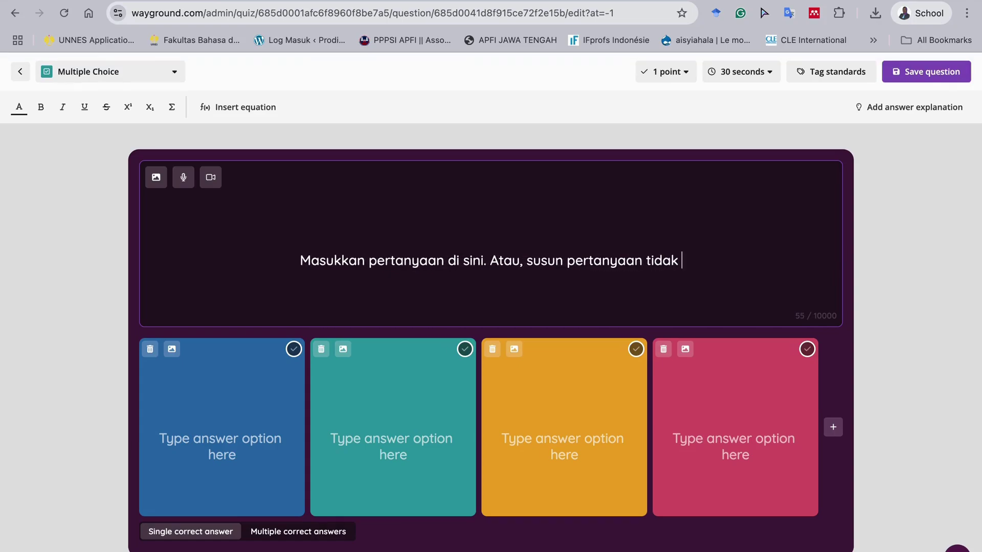
text(tertulis menggunakan )
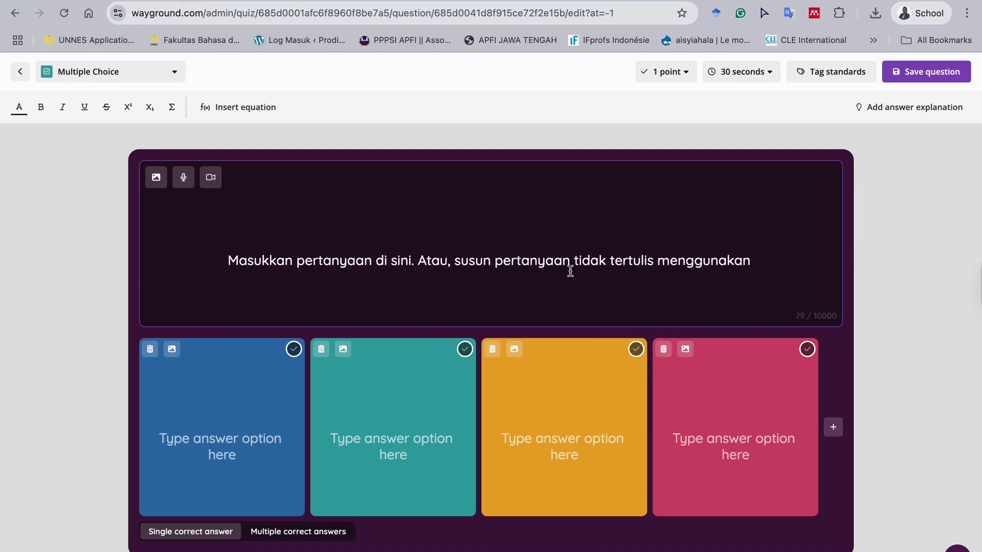
text(Gambar, Audi)
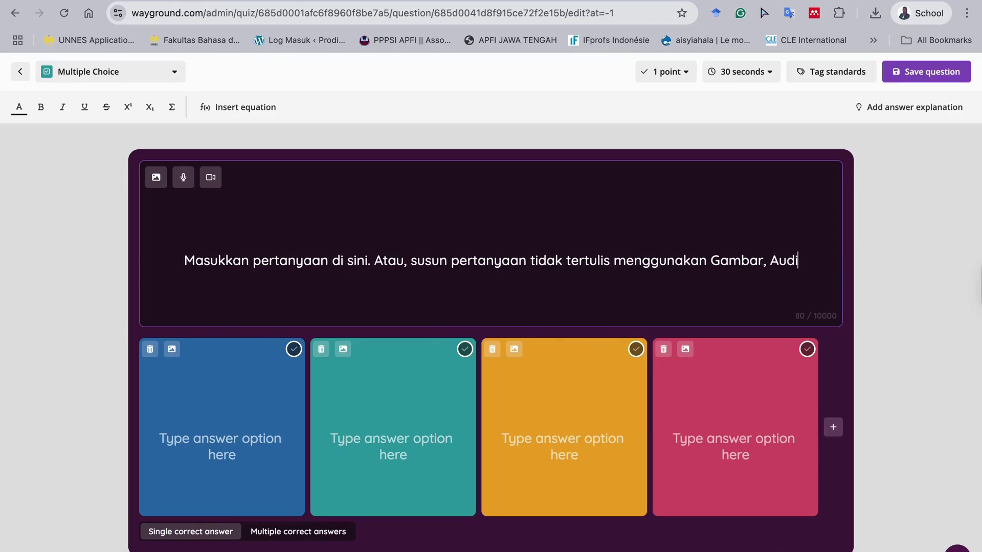
text(o, bahkan Video)
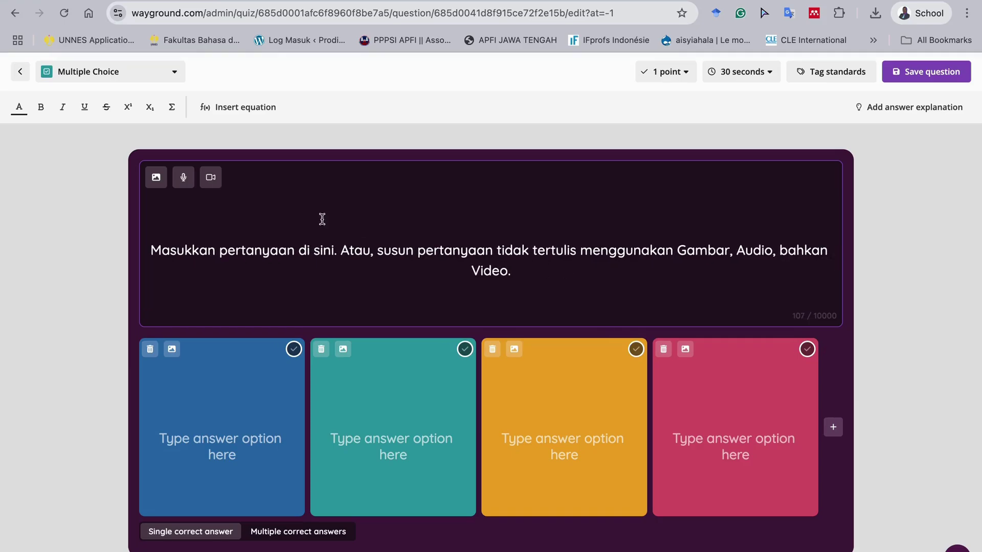
text(.)
Examine the question's image upload, search and link options, searching for "pahlawan" and previewing the red Hari Pahlawan poster without adding it
click(162, 181)
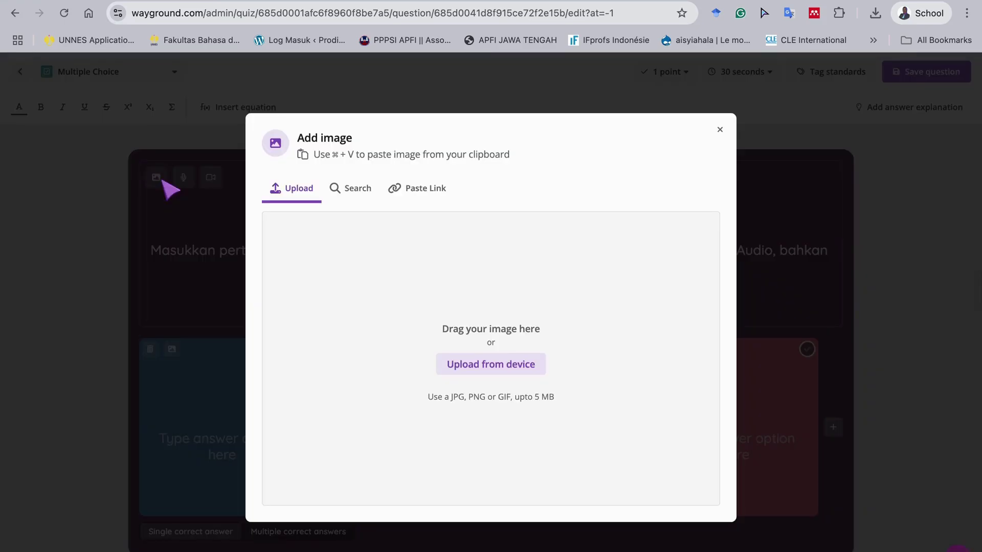
click(365, 197)
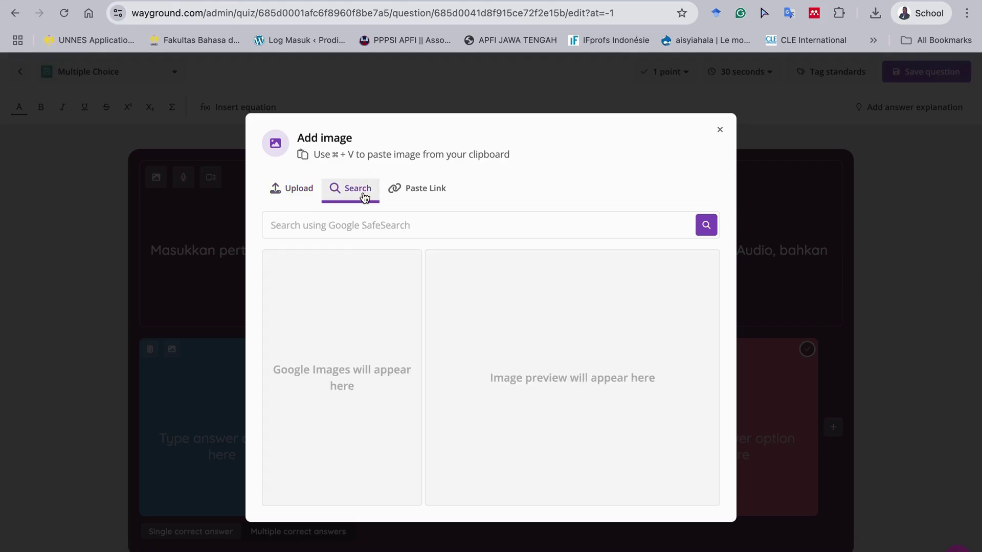
click(358, 225)
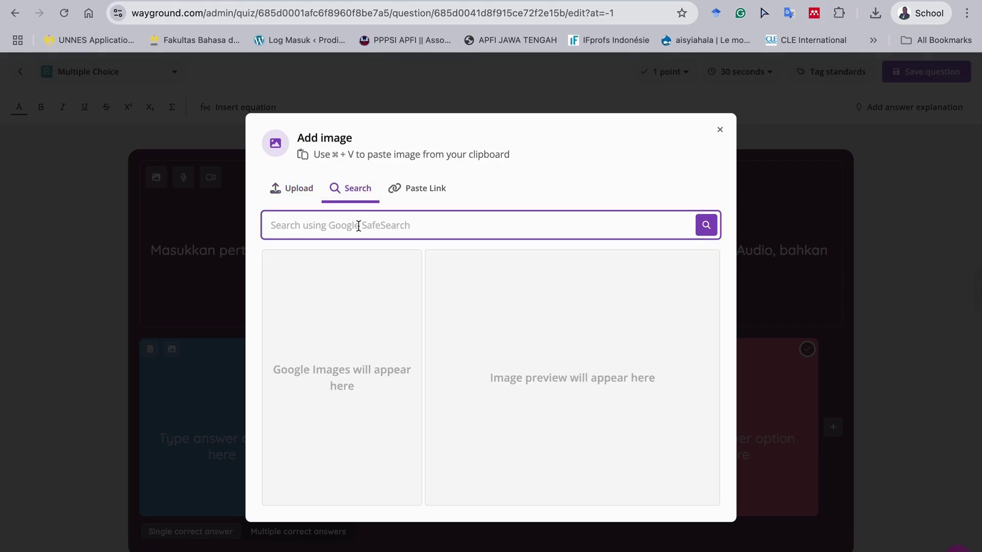
text(pahlawan)
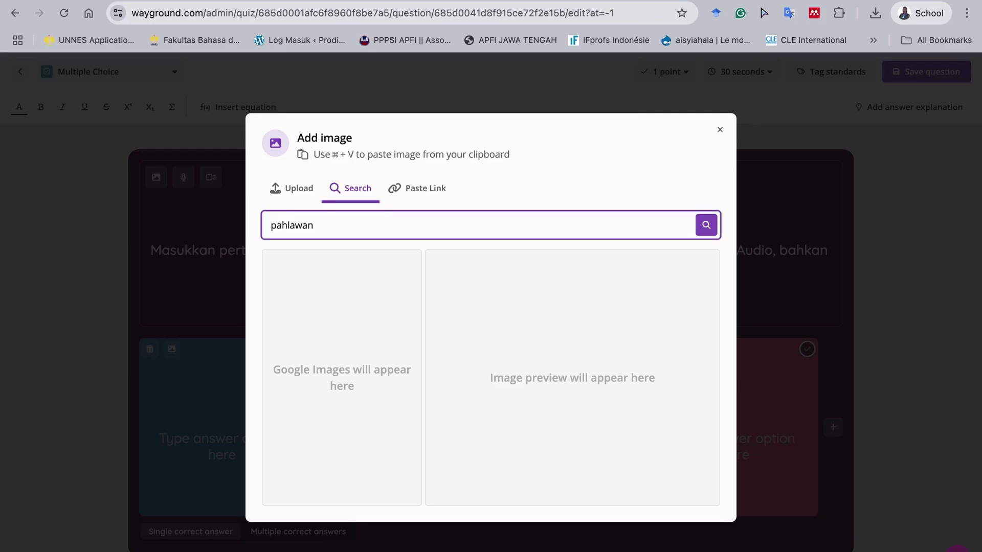
key(Return)
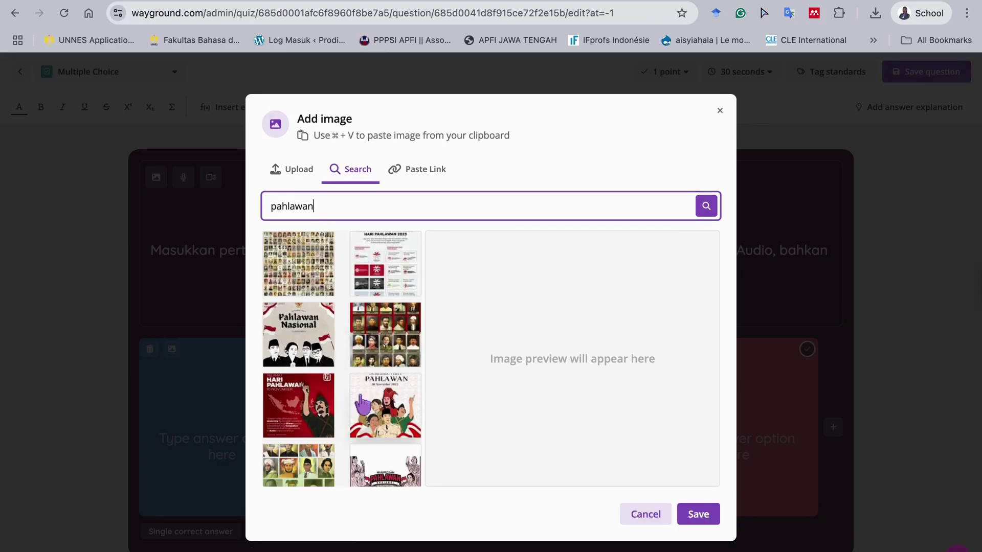
click(321, 409)
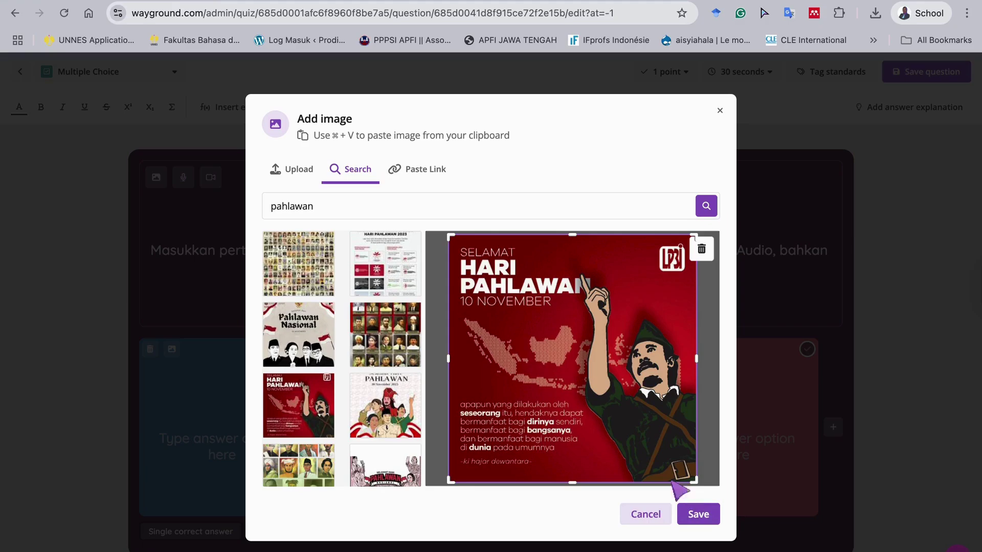
click(435, 175)
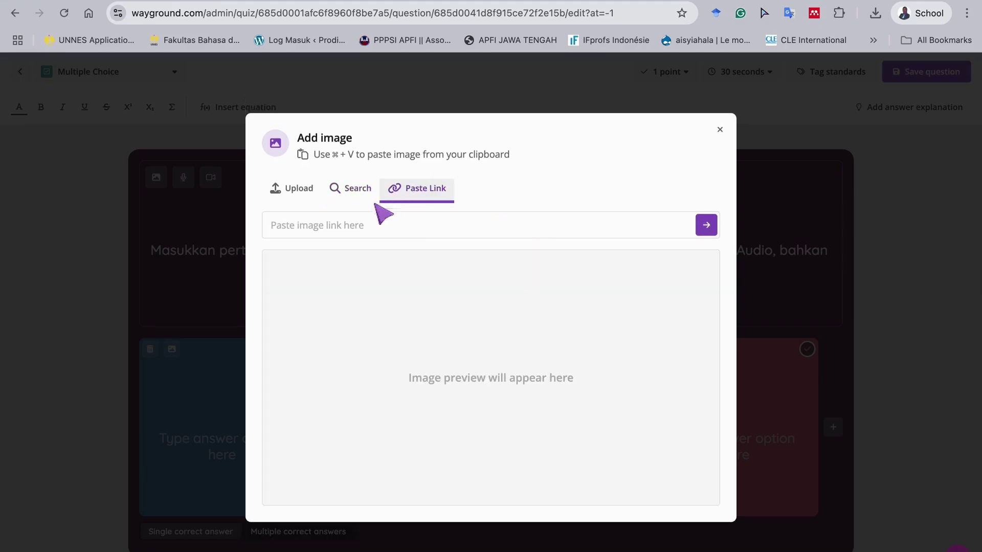
click(720, 130)
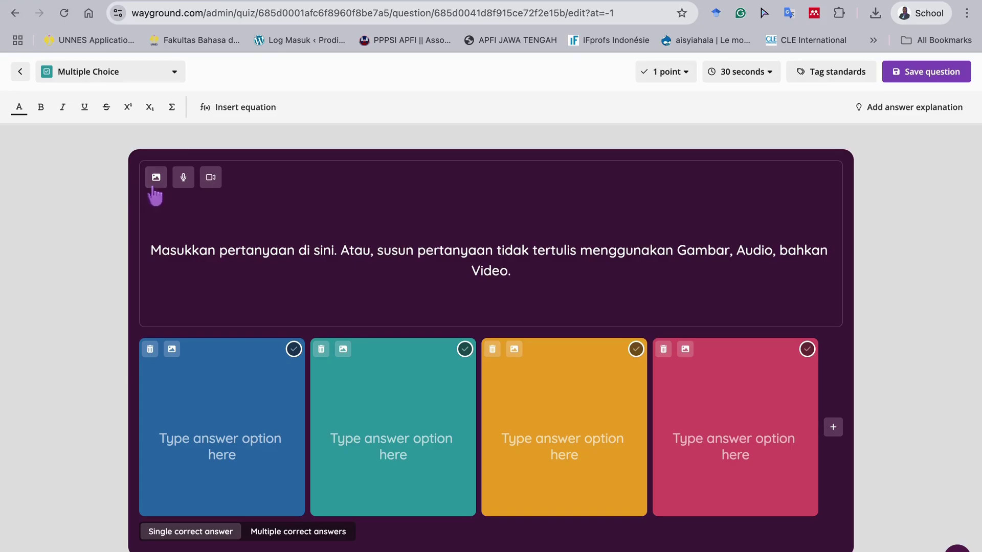
Examine the audio recording and video insertion options for the question without adding any media
click(183, 177)
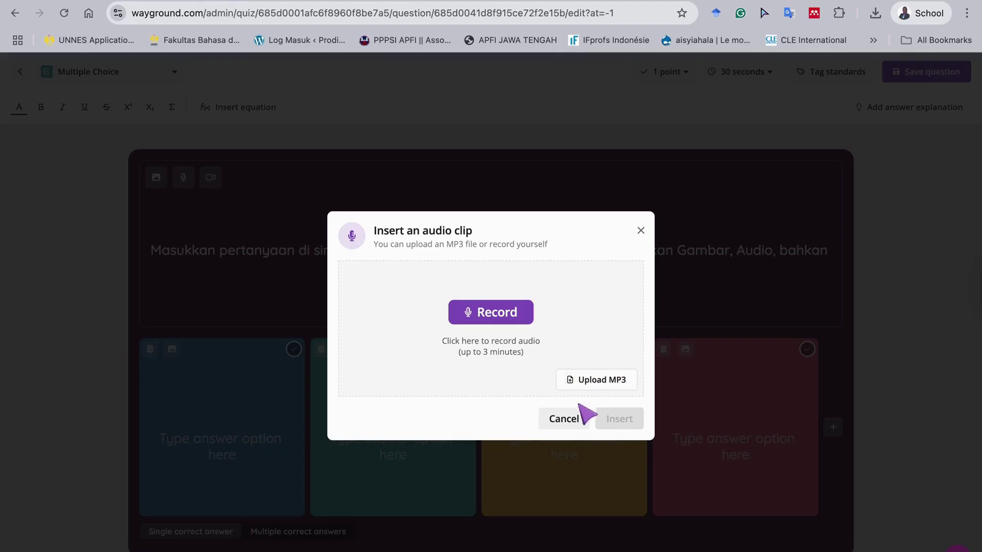
click(564, 418)
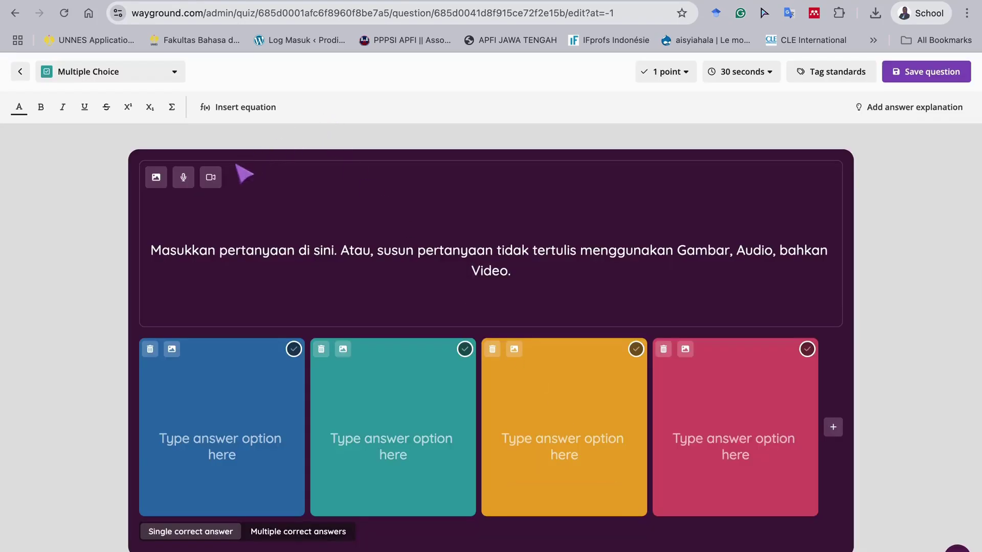
click(210, 177)
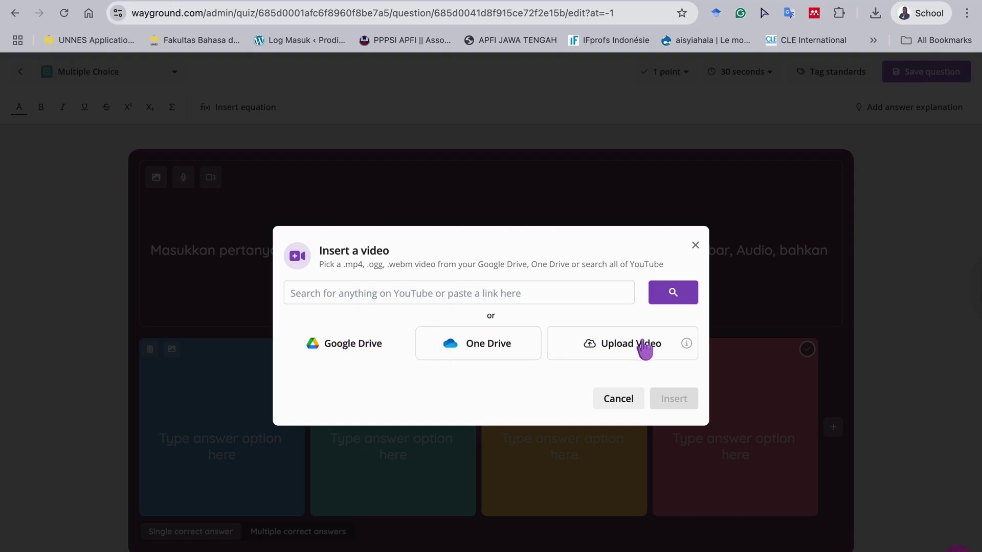
click(618, 398)
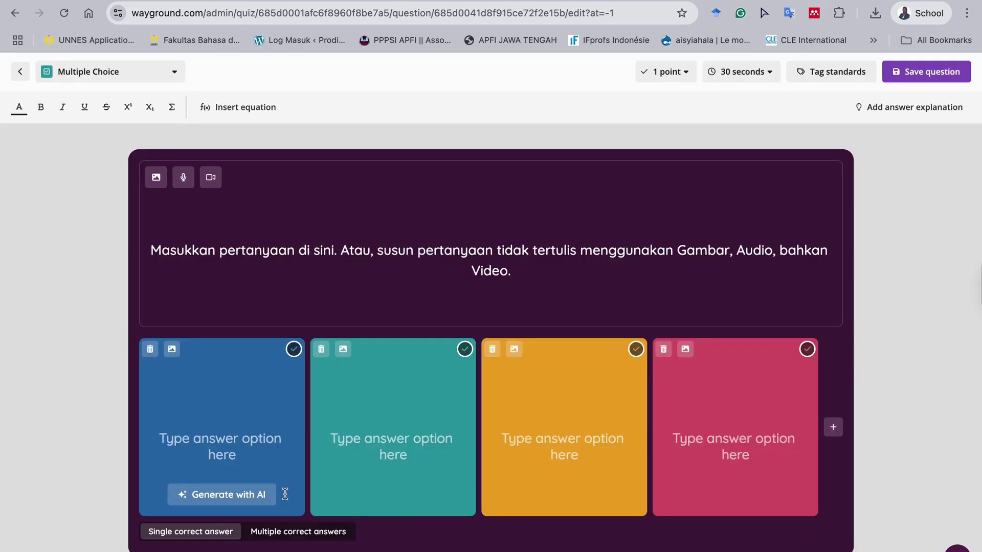
Fill the four answer options with "Opsi A", "B", "C" and "D", and add a fifth option "E"
click(247, 443)
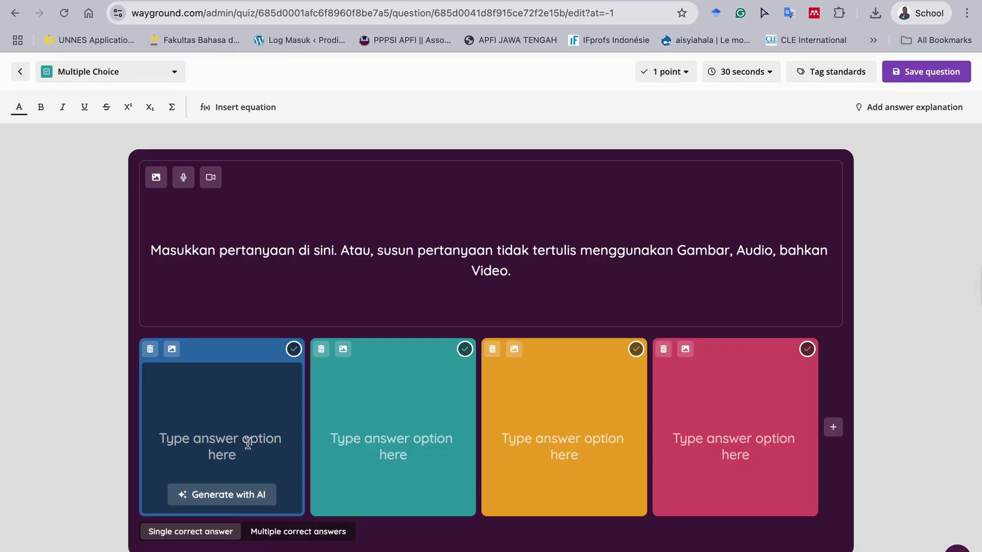
text(Opsi A)
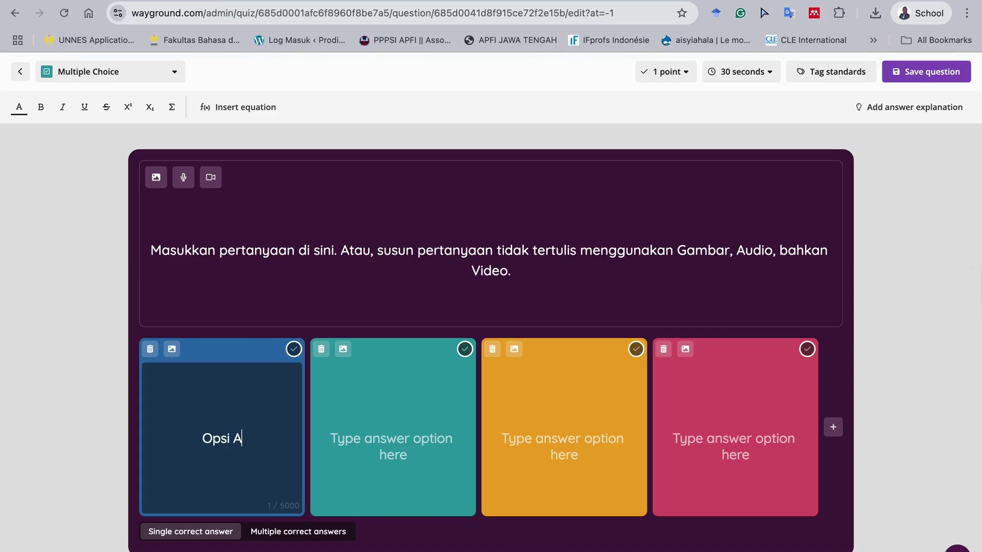
click(327, 439)
text(B)
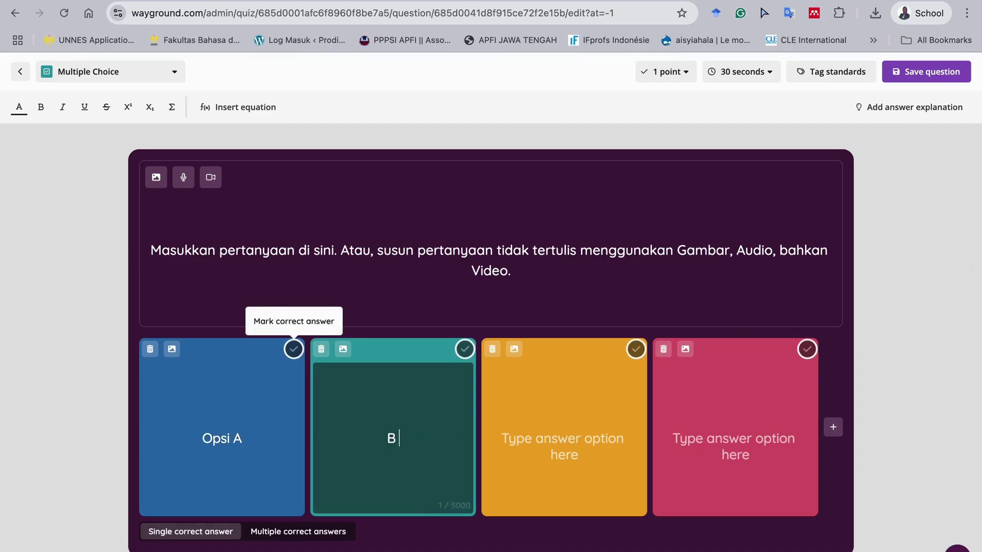
click(563, 432)
text(C)
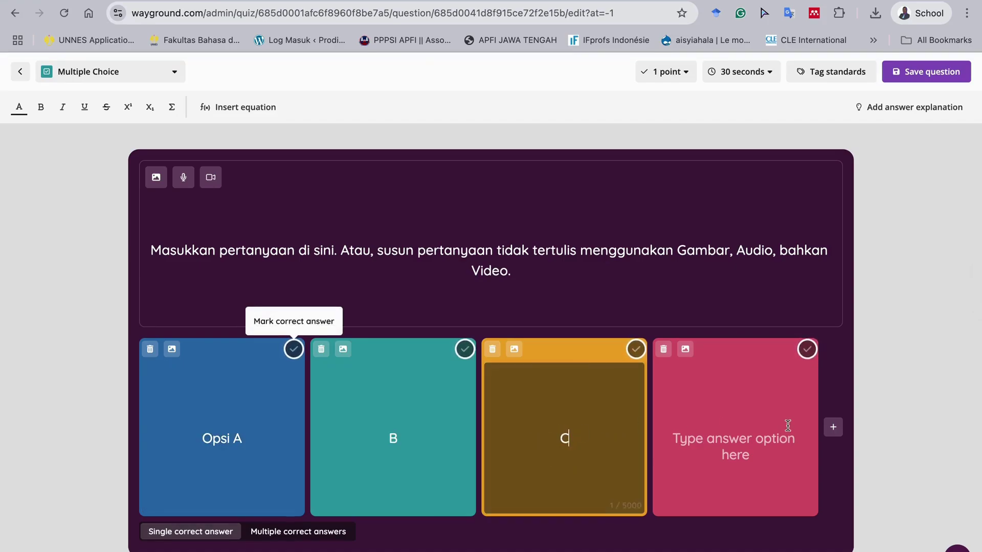
click(788, 426)
text(D)
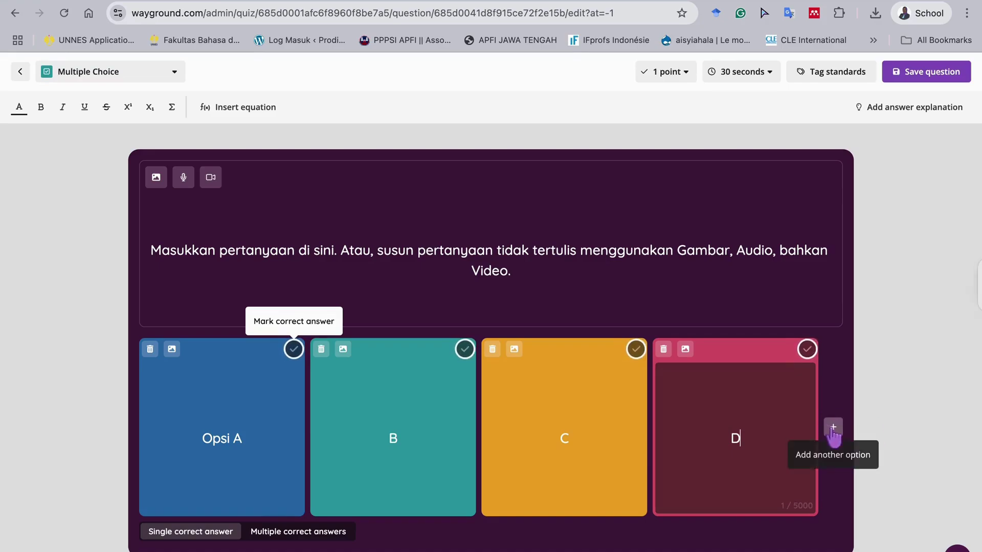
click(833, 426)
click(787, 425)
text(E)
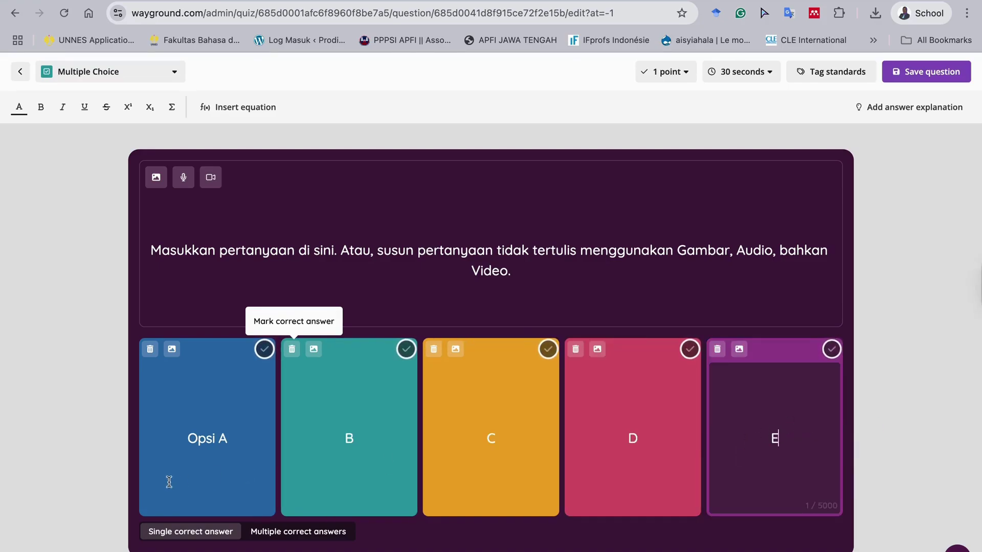
Try marking Opsi A and B under multiple correct answers, and return to a single correct answer with Opsi A marked
click(281, 537)
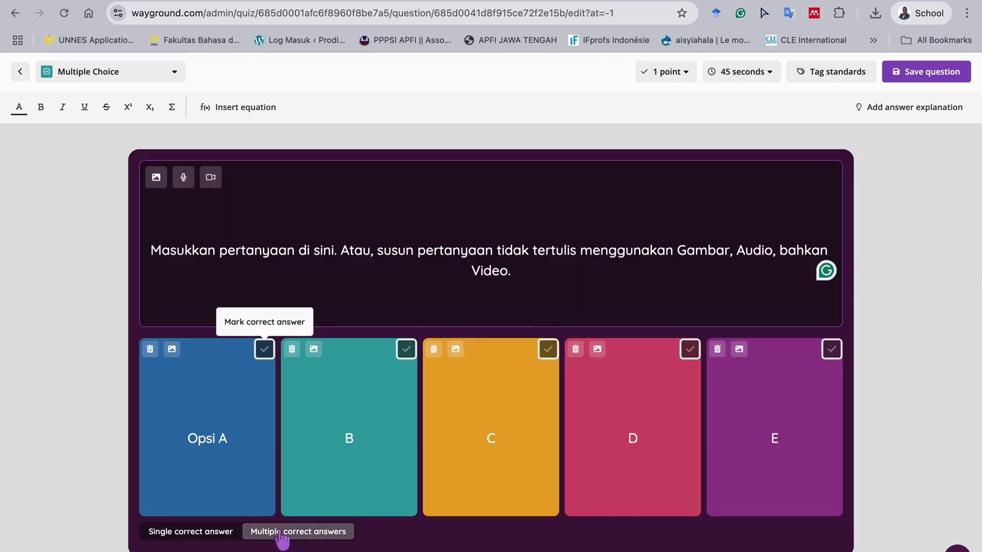
click(265, 350)
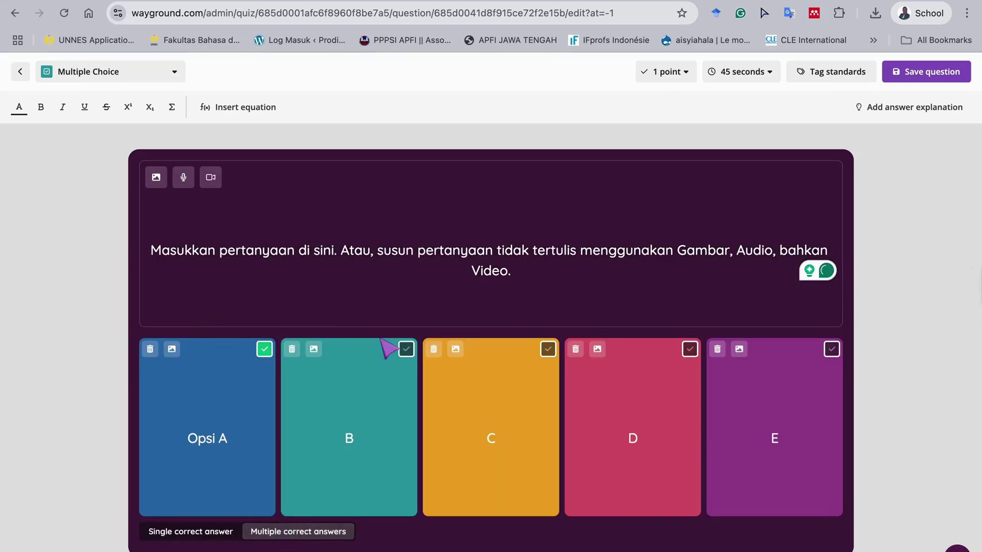
click(406, 349)
click(196, 532)
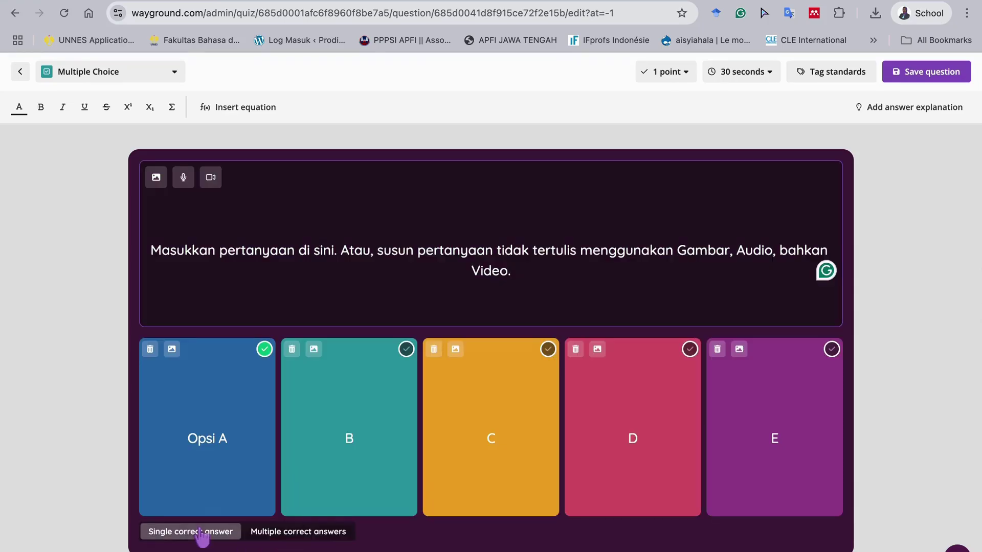
click(406, 349)
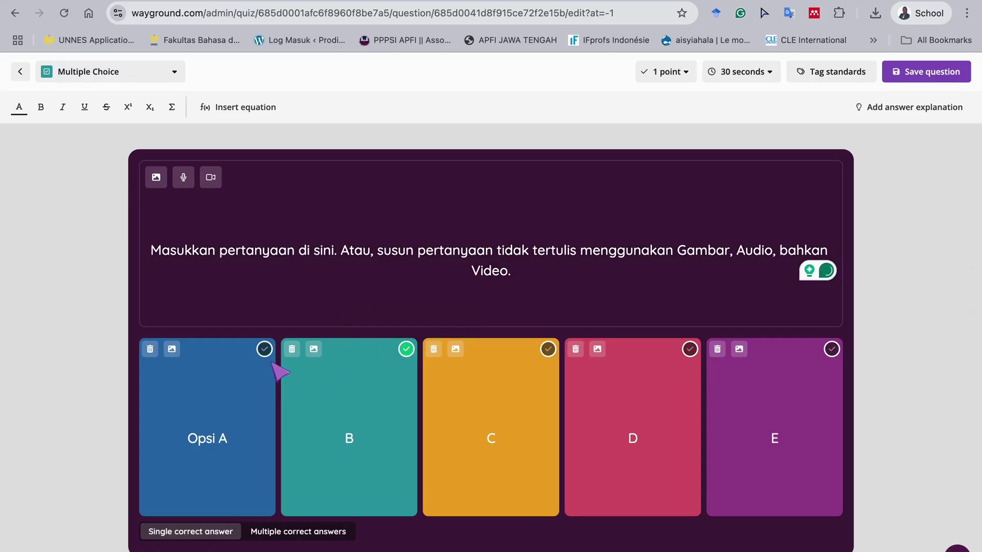
click(264, 349)
Save the new multiple-choice question and delete it from the end of the quiz
click(920, 71)
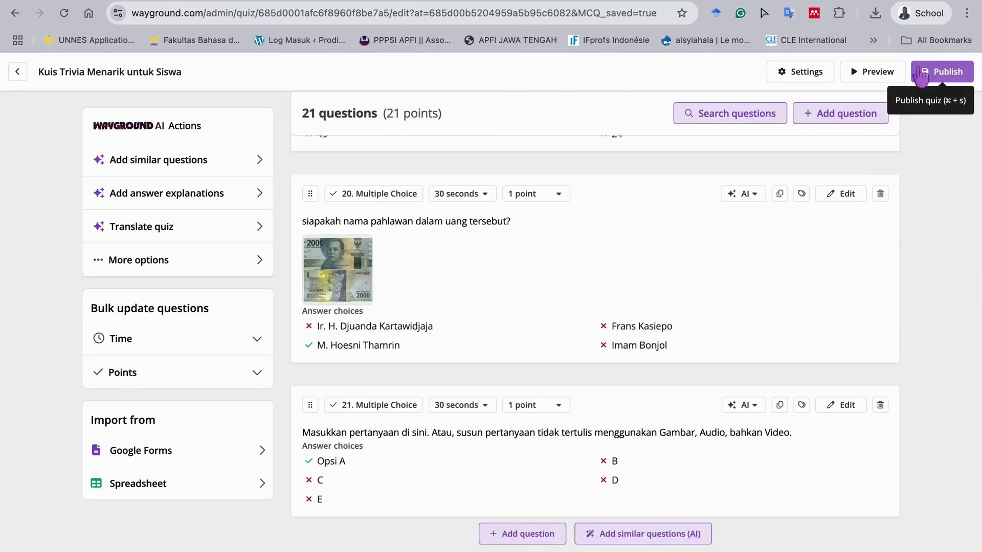
click(879, 404)
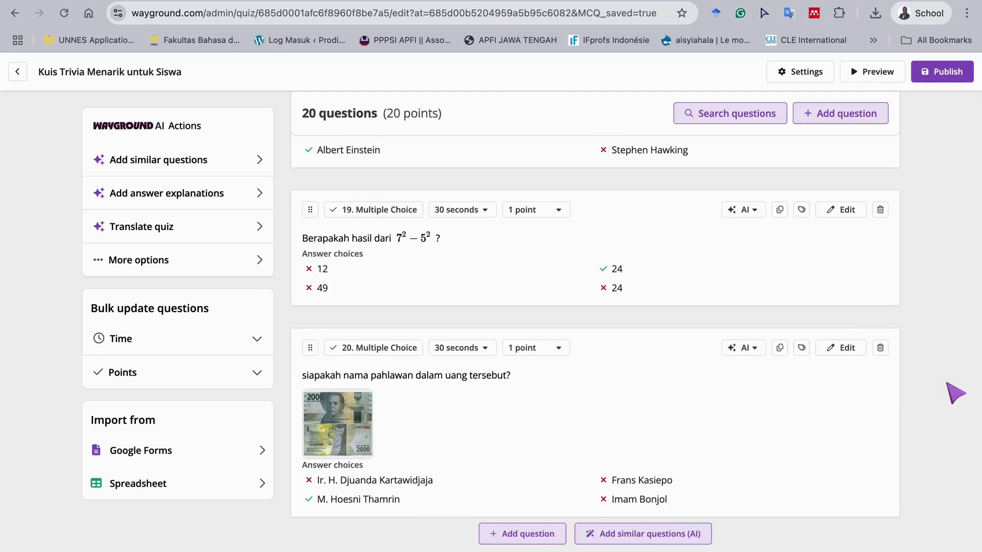
Set the time limit of all questions to 1 minute in bulk, and check the individual time choices of question 20
click(198, 340)
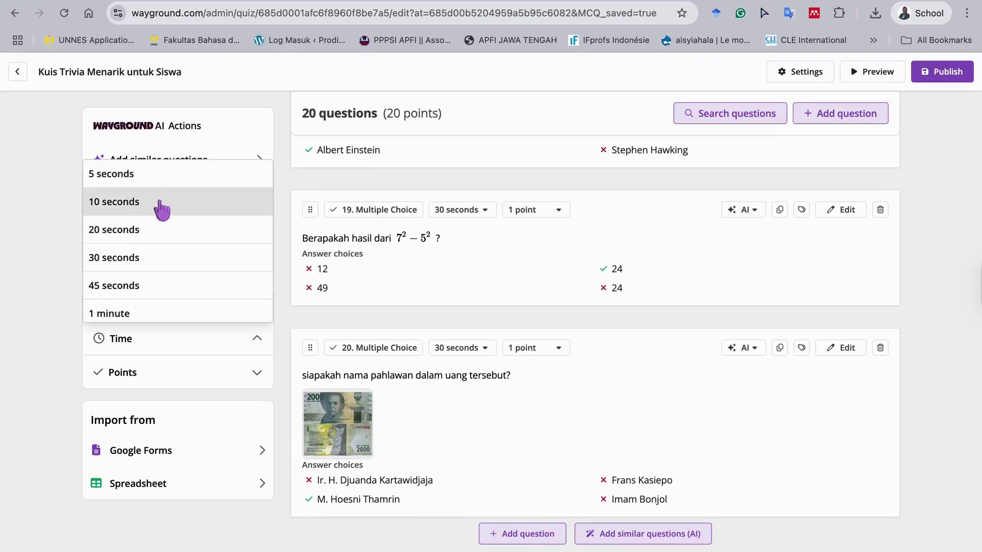
scroll(160, 208, down, 3)
click(149, 244)
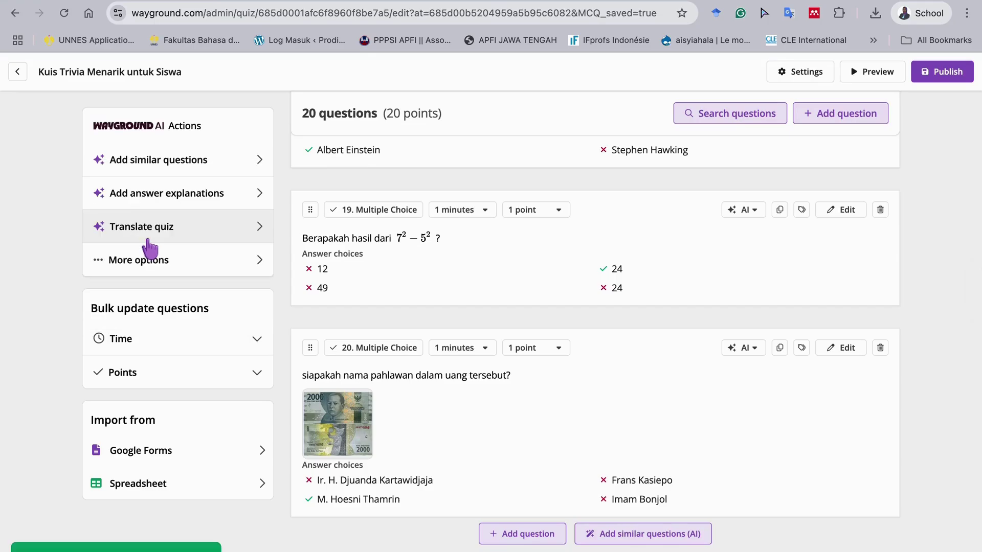
click(454, 348)
scroll(455, 444, down, 5)
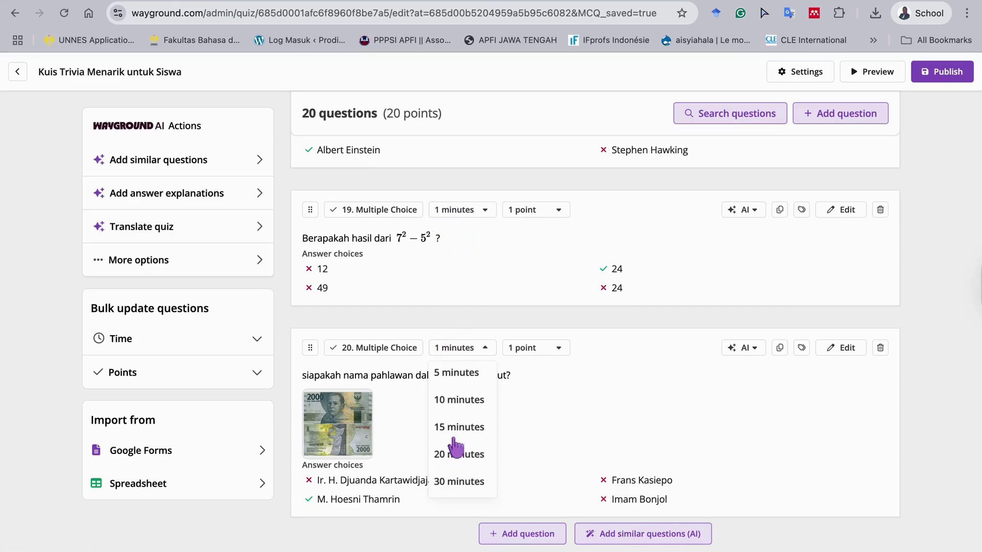
click(620, 469)
Set all questions to 1 point in bulk, and check the individual points choices of question 19
click(166, 373)
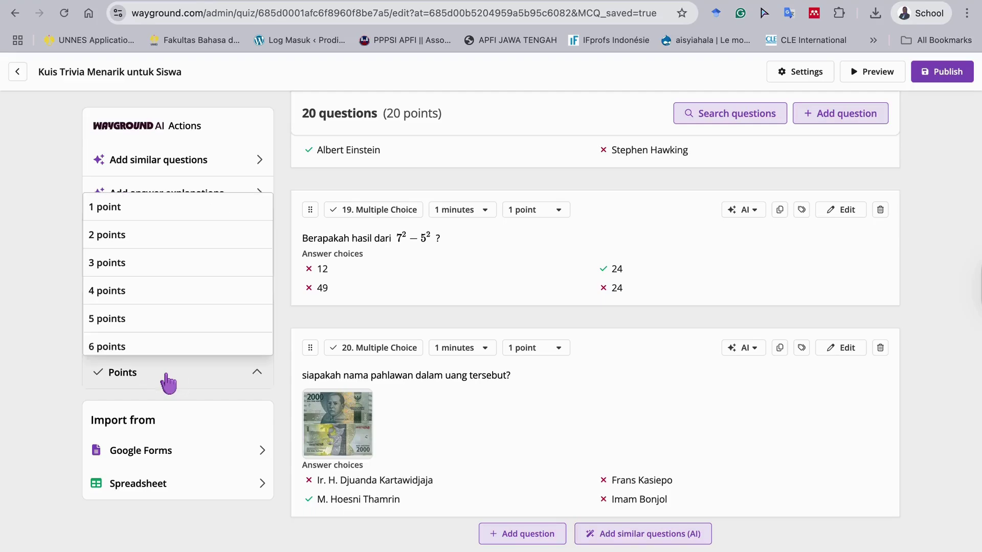
click(159, 213)
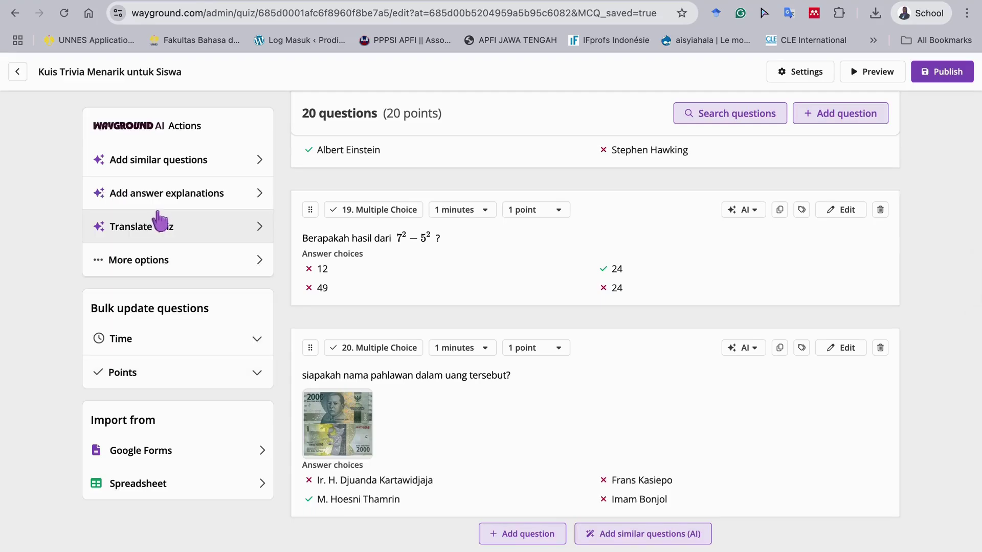
click(559, 214)
click(611, 357)
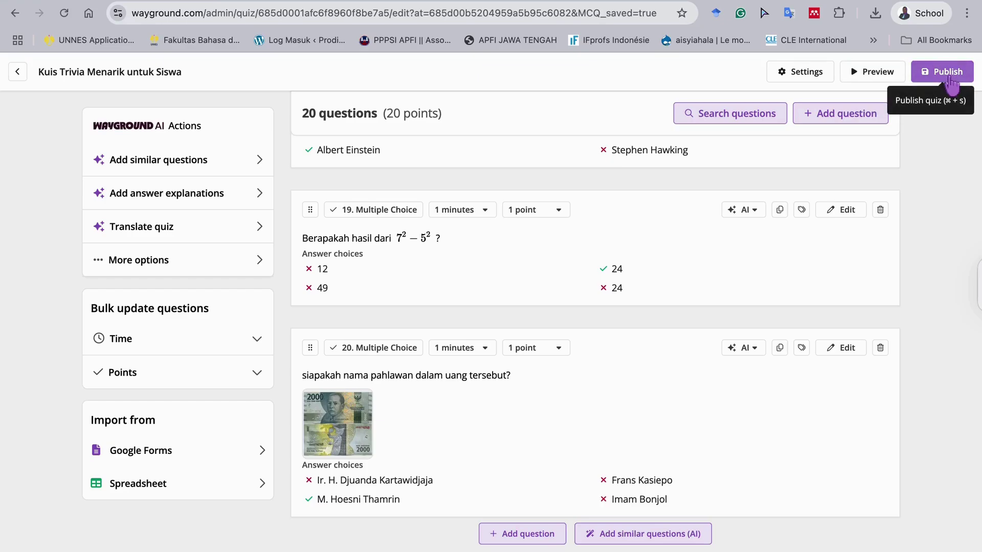
Review the subject and grade choices in the quiz settings, and set the quiz language to Indonesian
click(806, 73)
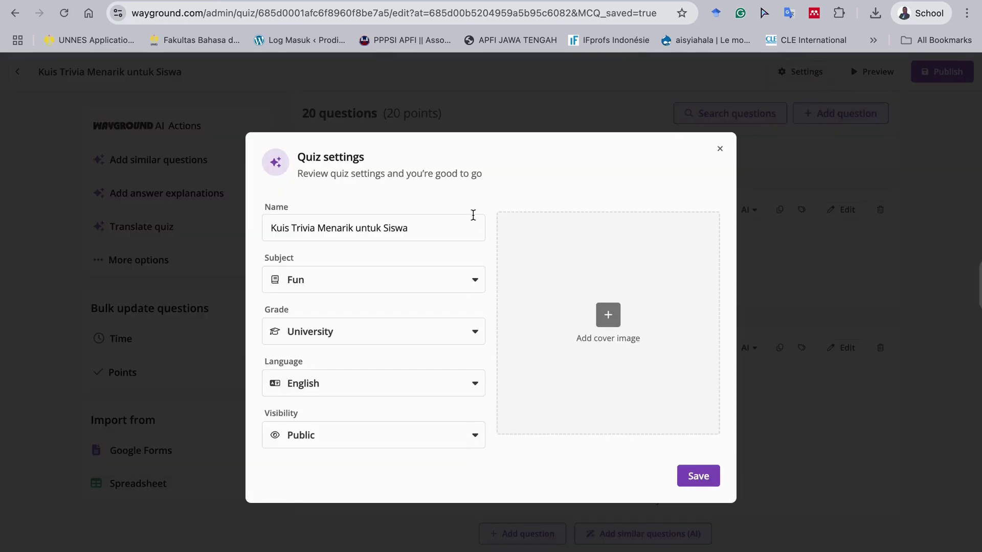
click(445, 291)
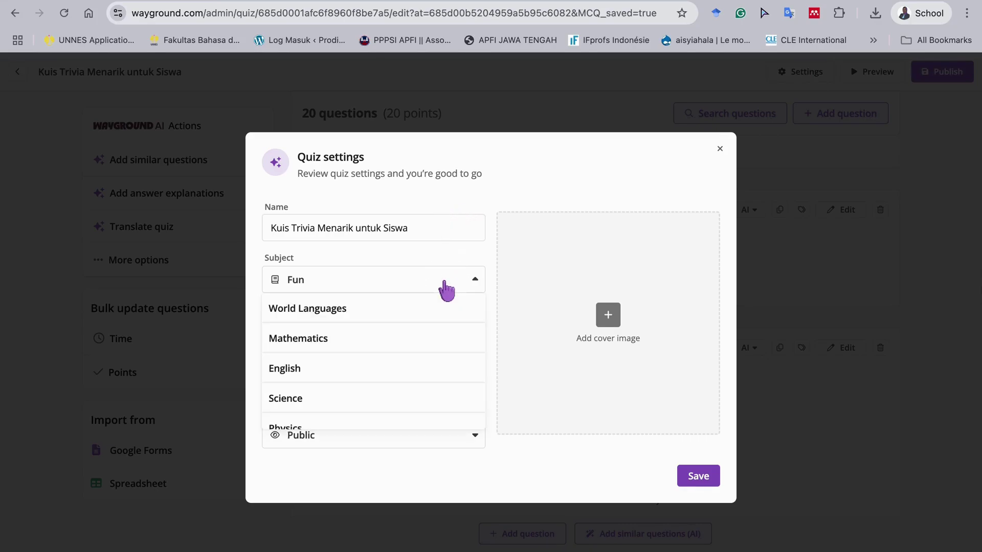
click(445, 291)
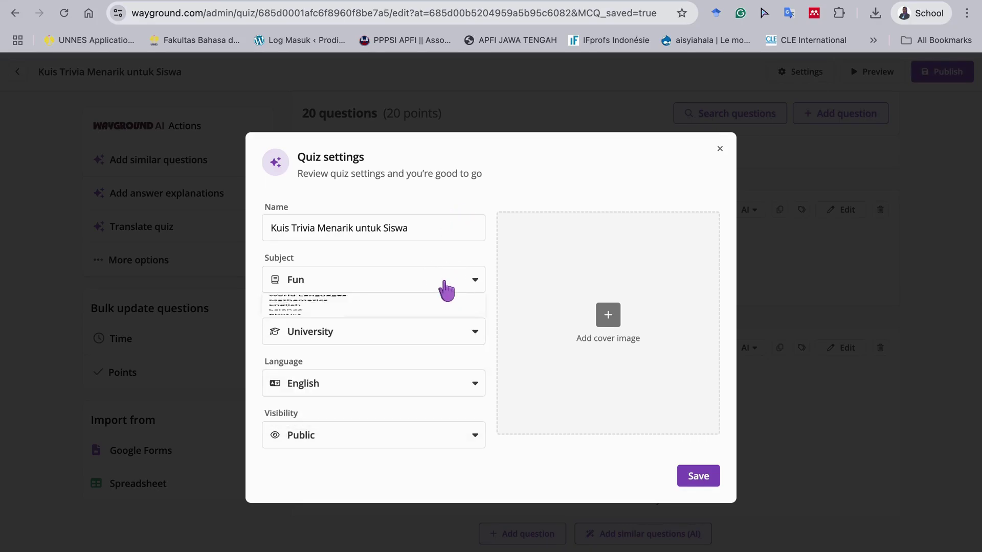
click(445, 330)
click(445, 333)
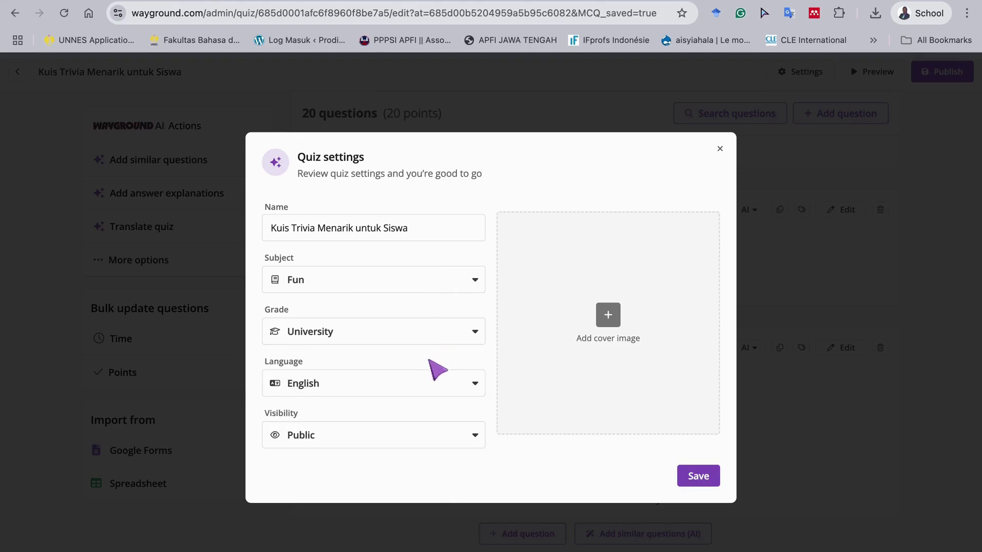
click(420, 385)
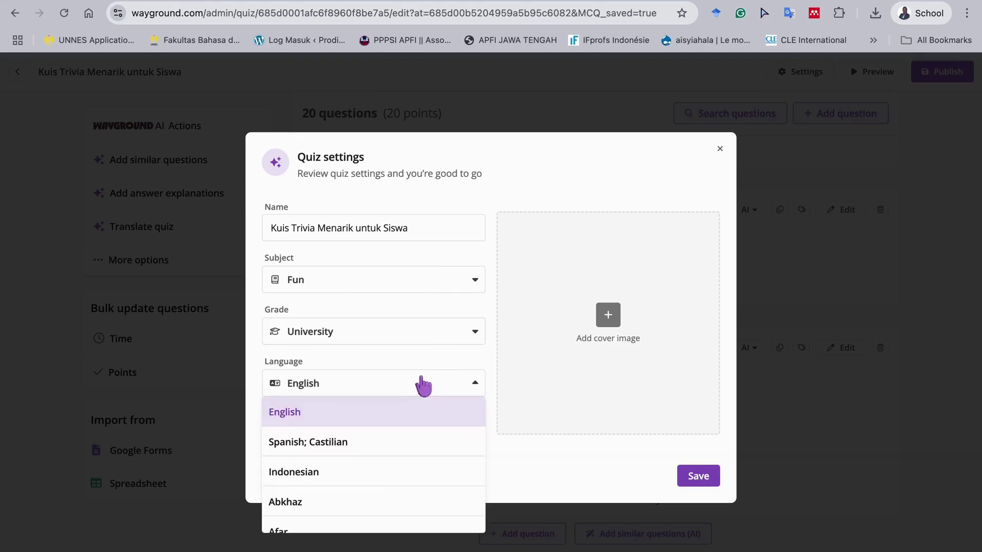
click(397, 471)
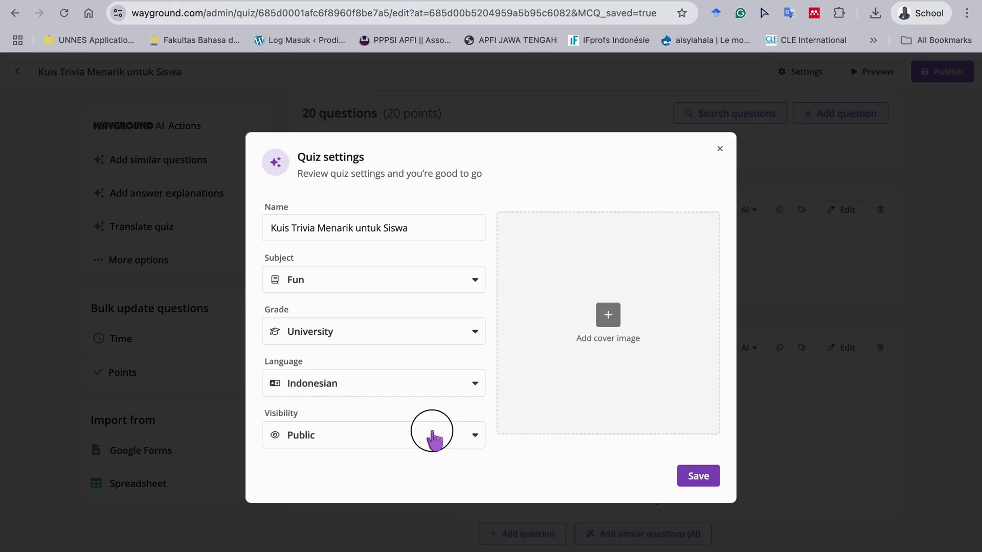
Examine the quiz's visibility choices and cover image upload options without changing them
click(434, 439)
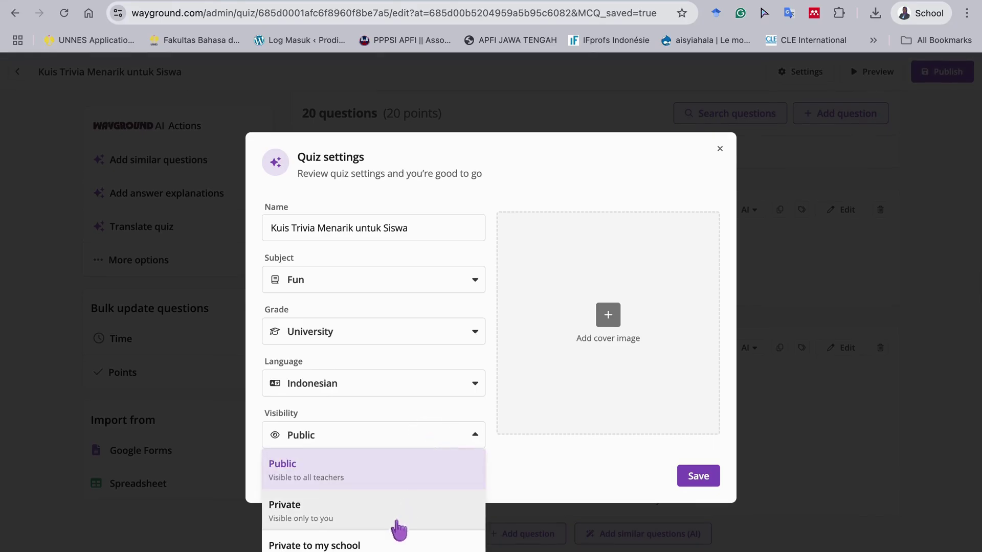
click(567, 460)
click(609, 316)
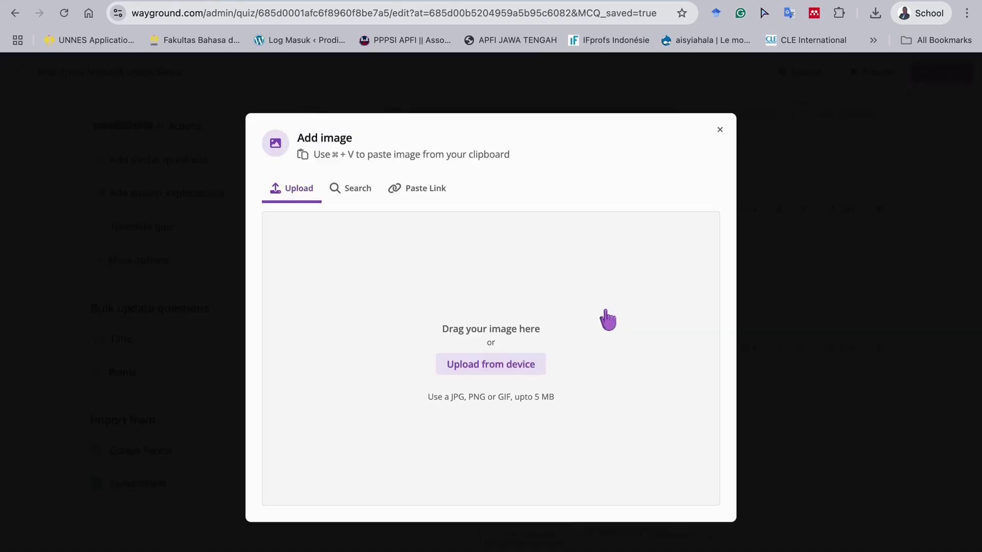
click(718, 128)
Save the quiz settings and publish the quiz
click(699, 476)
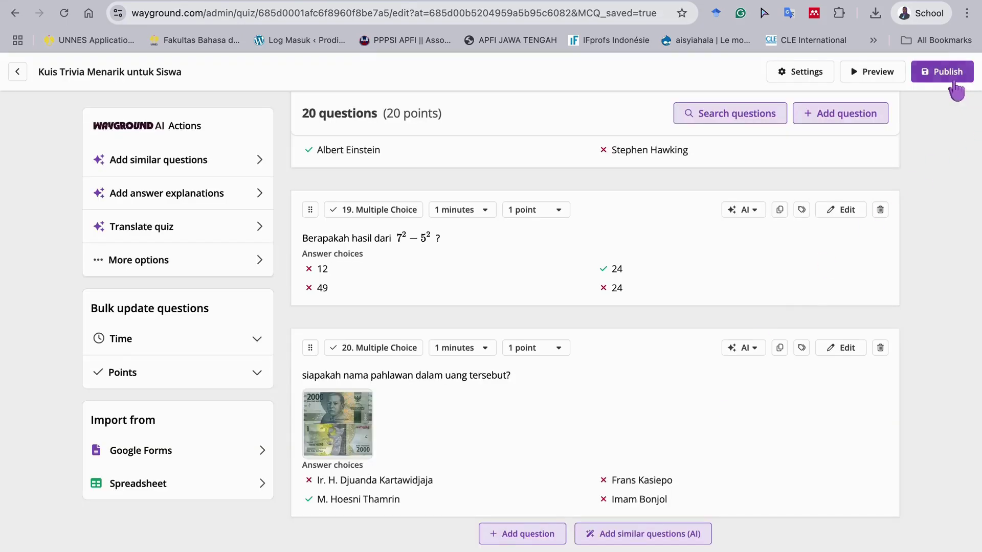
click(952, 75)
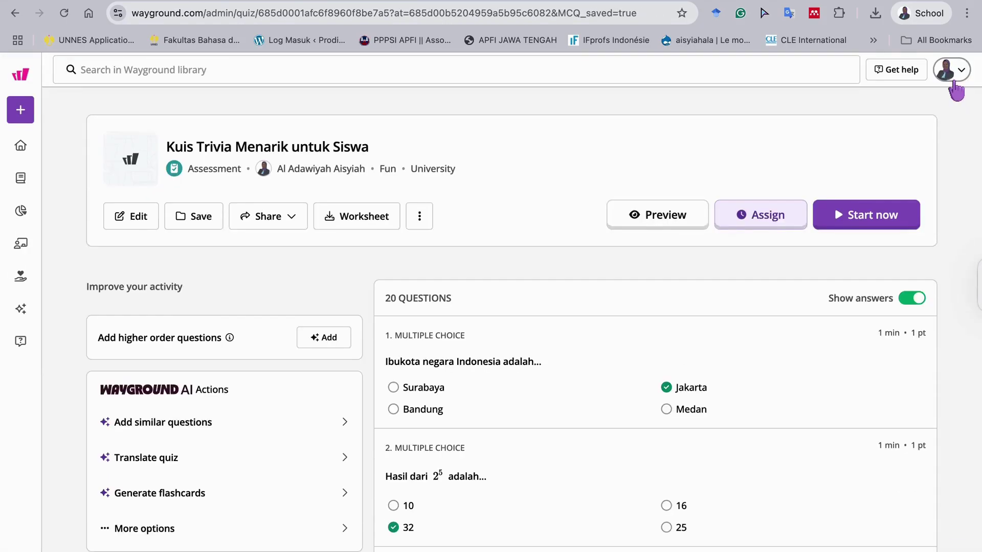